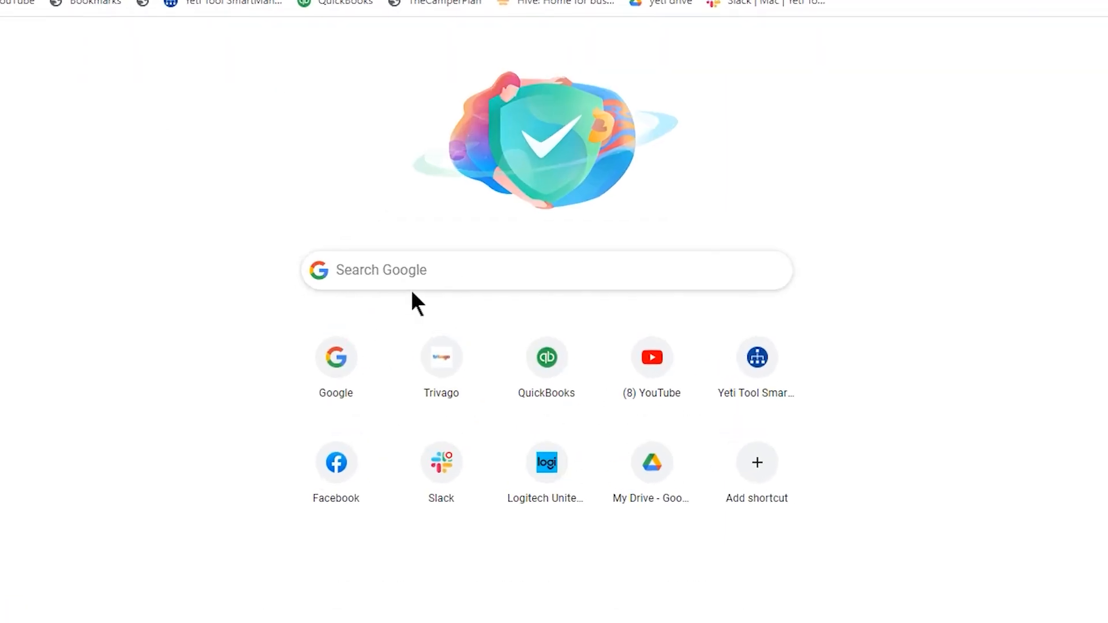
Search the web for "vetrics box maker" and open the Vectric Gadgets page for the V9 Box Creator
{"action": "left_click", "coordinate": [448, 276]}
{"action": "type", "text": "vetrics box maker"}
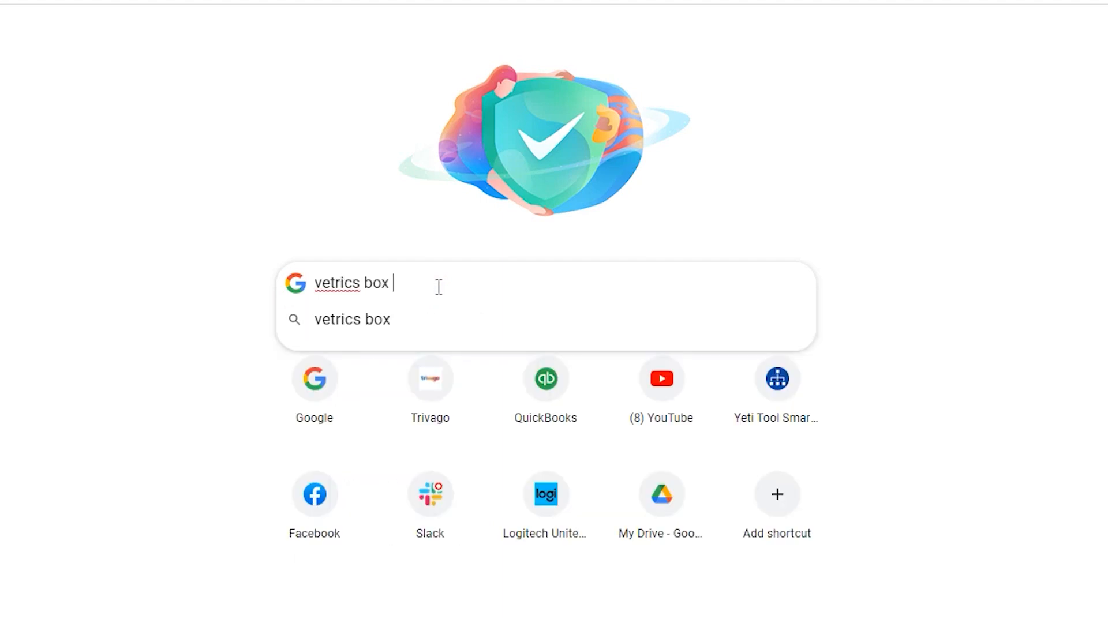
{"action": "key", "text": "Return"}
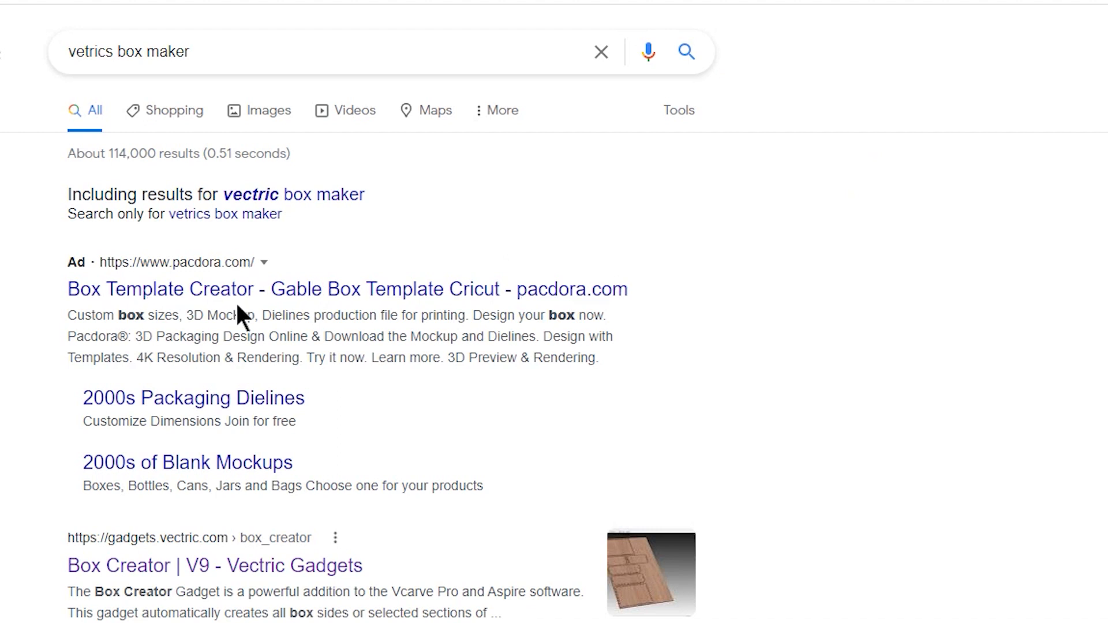
{"action": "left_click", "coordinate": [326, 572]}
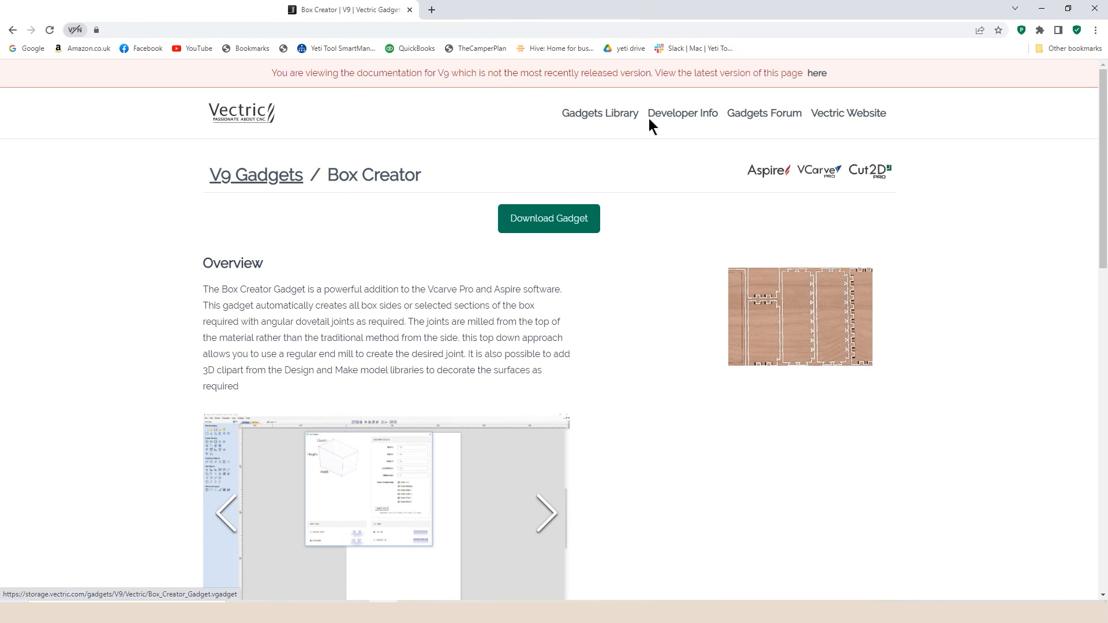
Switch to VCarve Pro and look through the list of installed gadgets for Box Creator
{"action": "left_click", "coordinate": [1036, 12]}
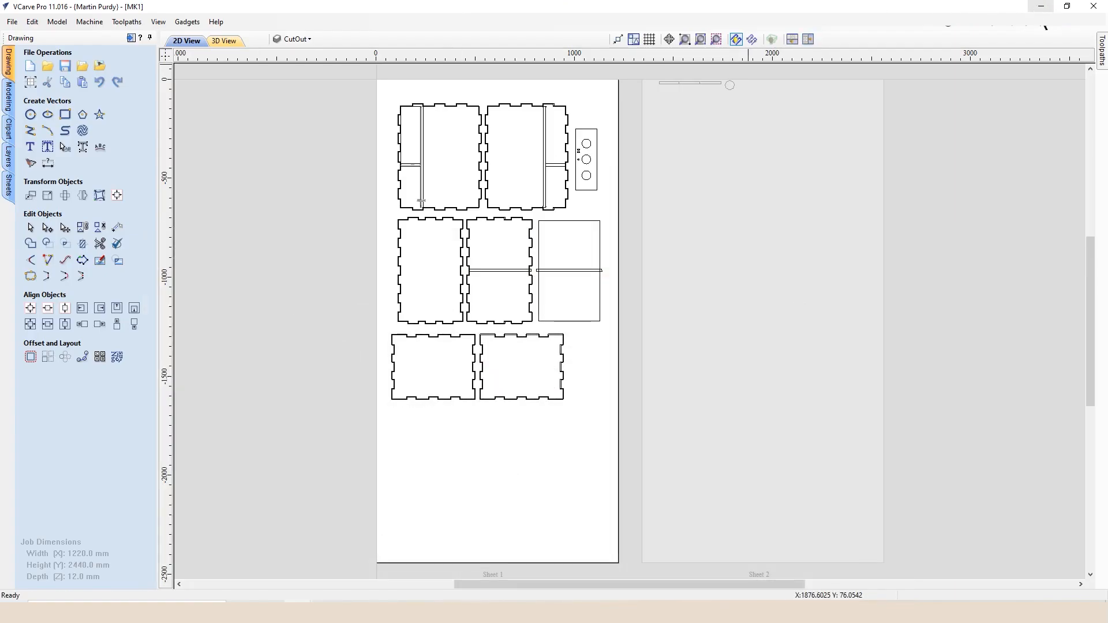
{"action": "left_click", "coordinate": [186, 21]}
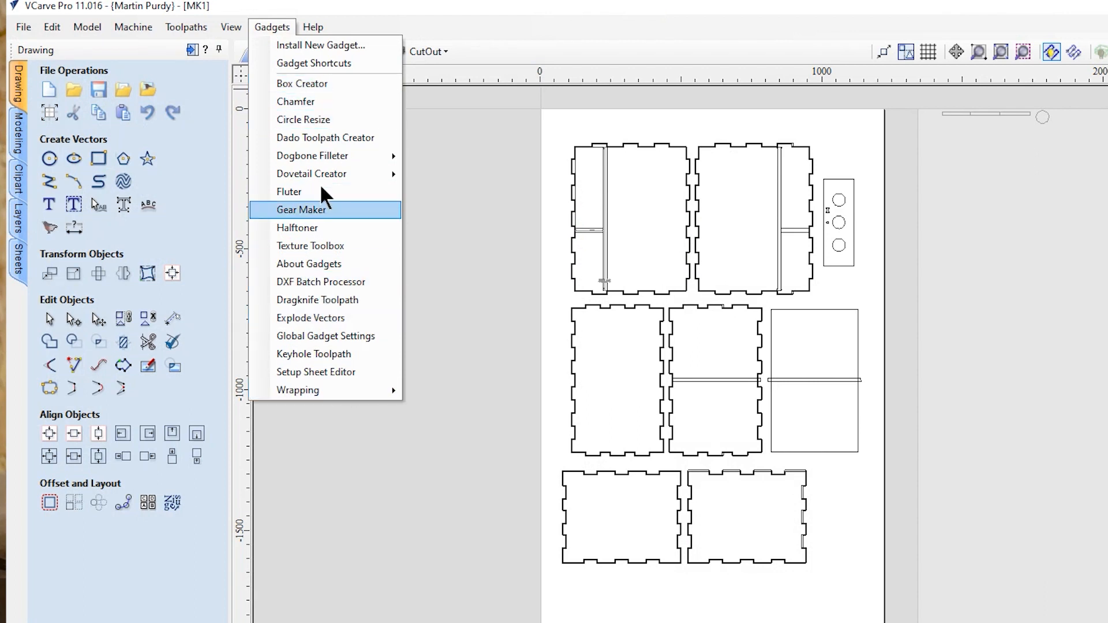
{"action": "left_click", "coordinate": [507, 167]}
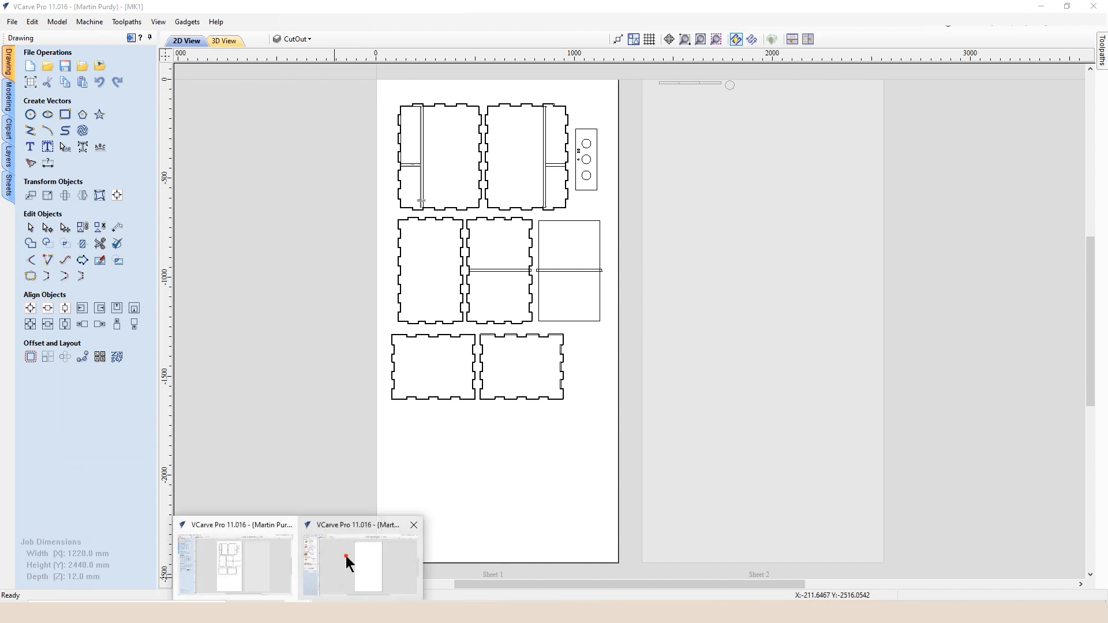
Switch to the new VCarve job, accept its 1220 x 2240 x 12 mm single-sided setup and open the Box Creator gadget
{"action": "left_click", "coordinate": [346, 564]}
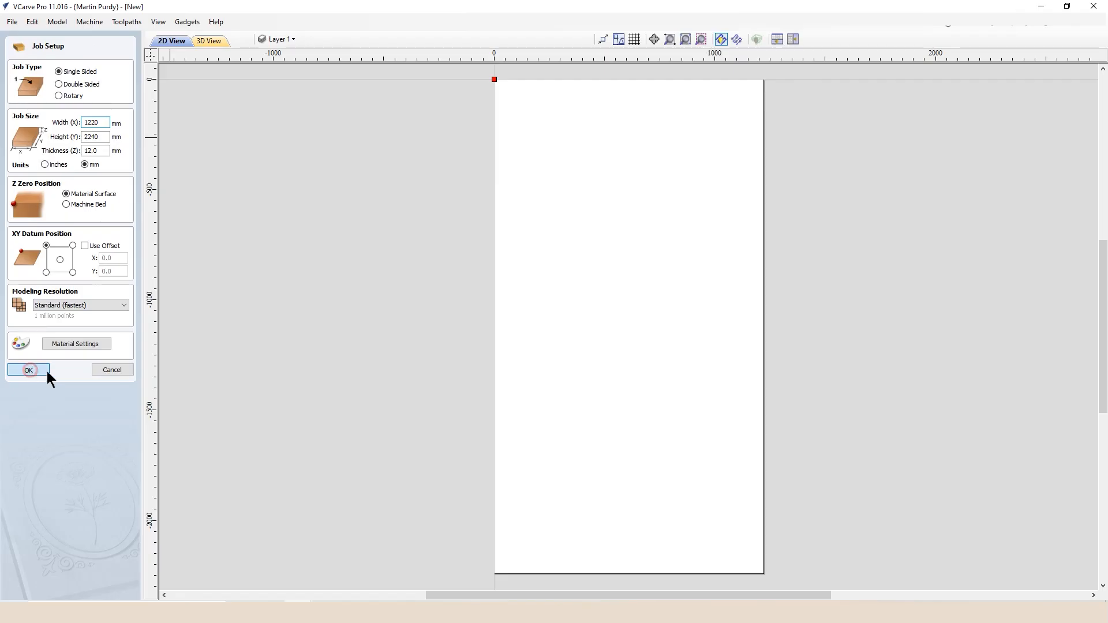
{"action": "left_click", "coordinate": [40, 491]}
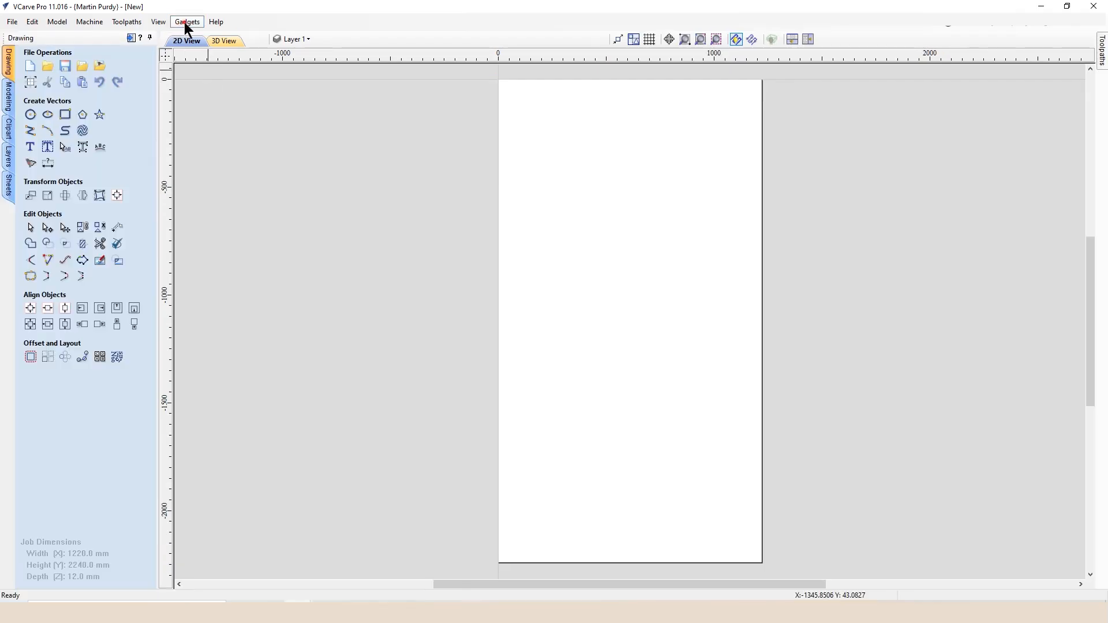
{"action": "left_click", "coordinate": [186, 22]}
{"action": "left_click", "coordinate": [207, 62]}
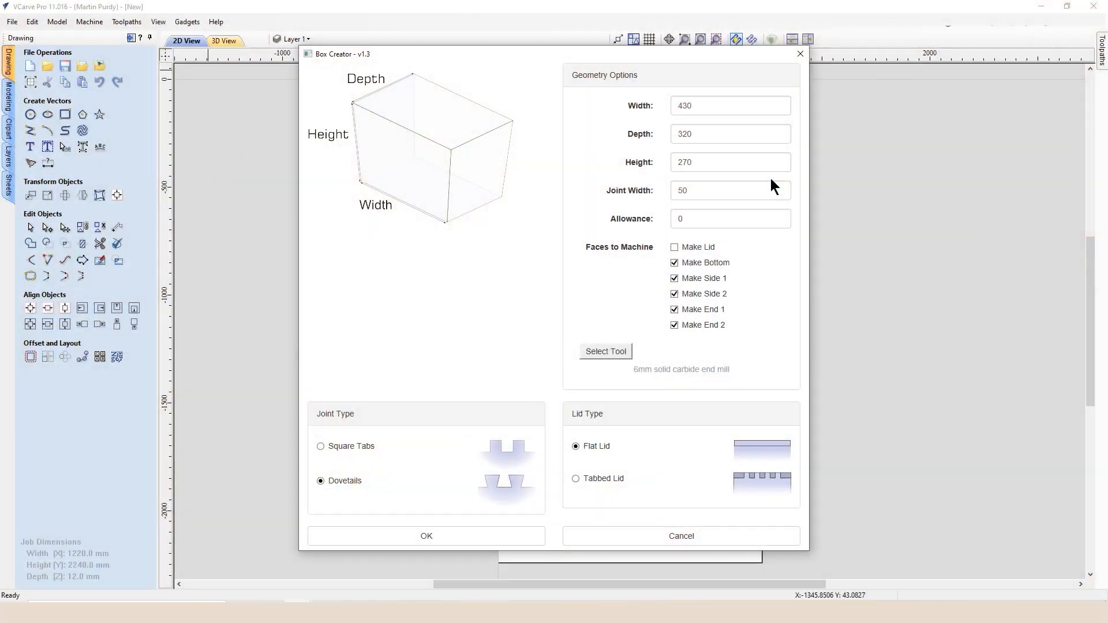
Set the box dimensions to width 280, depth 300 and height 510
{"action": "left_click", "coordinate": [708, 107]}
{"action": "key", "text": "BackSpace"}
{"action": "key", "text": "BackSpace"}
{"action": "key", "text": "BackSpace"}
{"action": "type", "text": "280"}
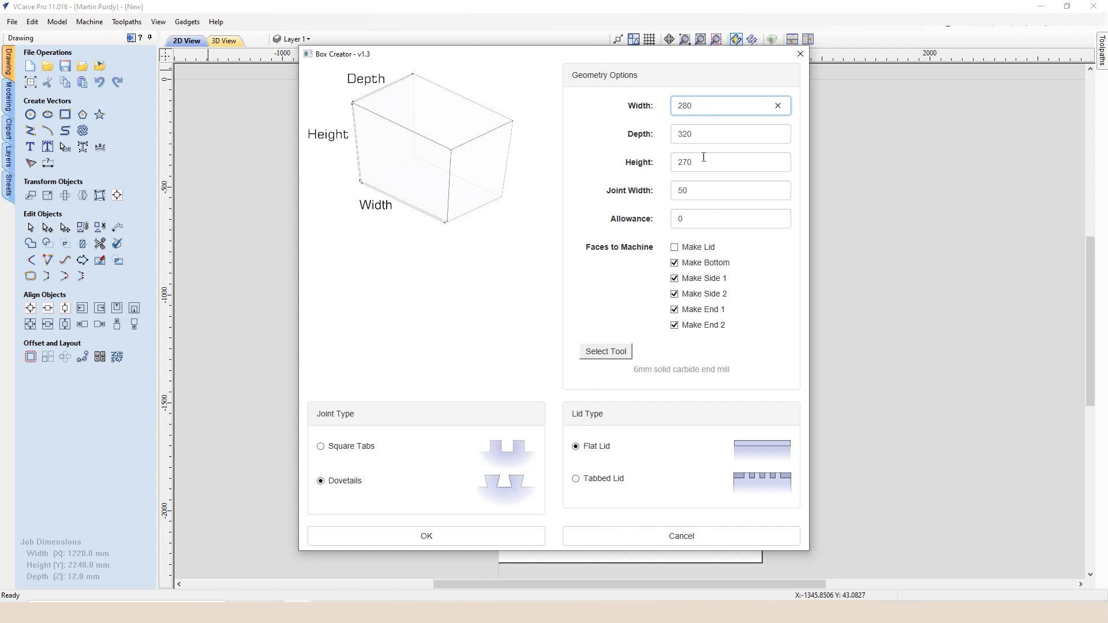
{"action": "left_click", "coordinate": [698, 138]}
{"action": "key", "text": "BackSpace"}
{"action": "key", "text": "BackSpace"}
{"action": "key", "text": "BackSpace"}
{"action": "type", "text": "300"}
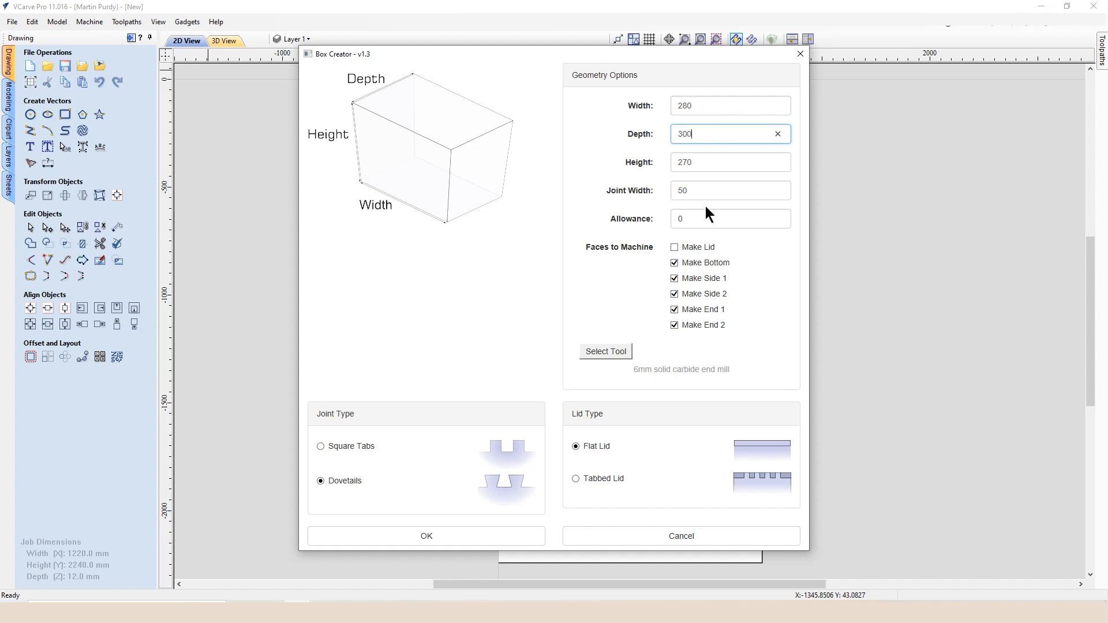
{"action": "left_click", "coordinate": [692, 163]}
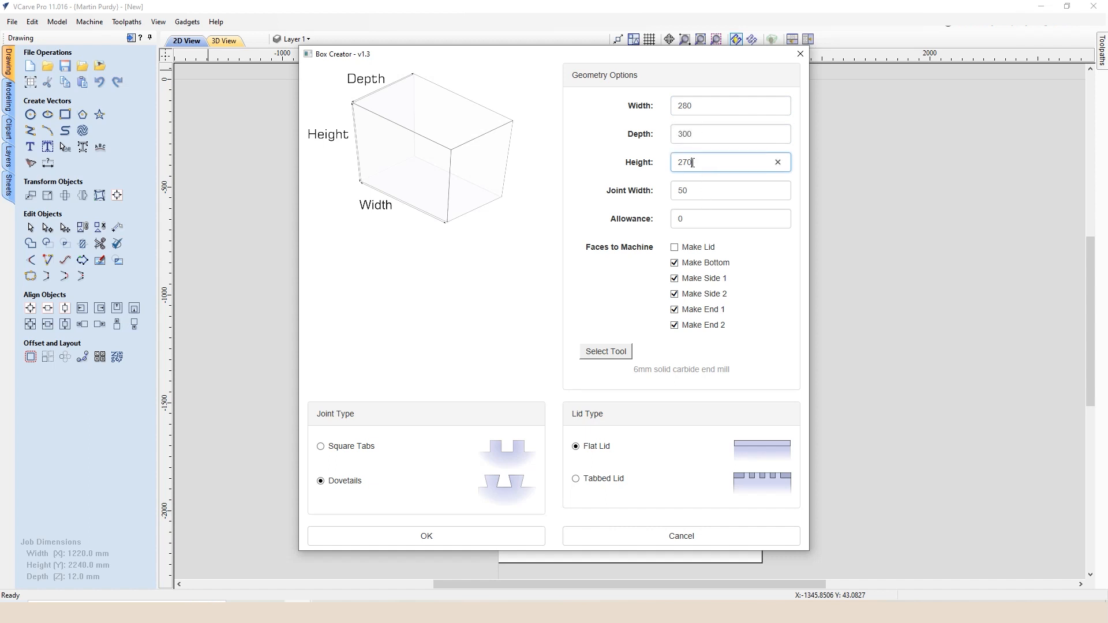
{"action": "key", "text": "BackSpace"}
{"action": "key", "text": "BackSpace"}
{"action": "key", "text": "BackSpace"}
{"action": "type", "text": "510"}
Choose square tabs as the joint type and include a tabbed lid among the faces to machine
{"action": "left_click", "coordinate": [320, 448]}
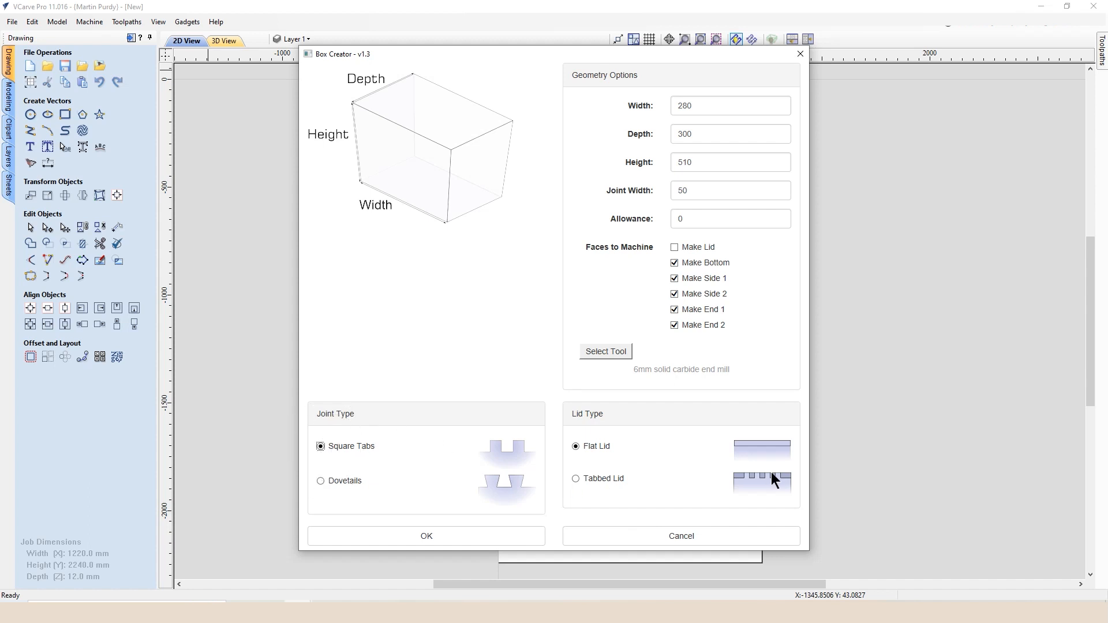
{"action": "left_click", "coordinate": [576, 479]}
{"action": "left_click", "coordinate": [675, 247]}
Assign the 6mm solid carbide end mill from the tool database to the box
{"action": "left_click", "coordinate": [618, 353]}
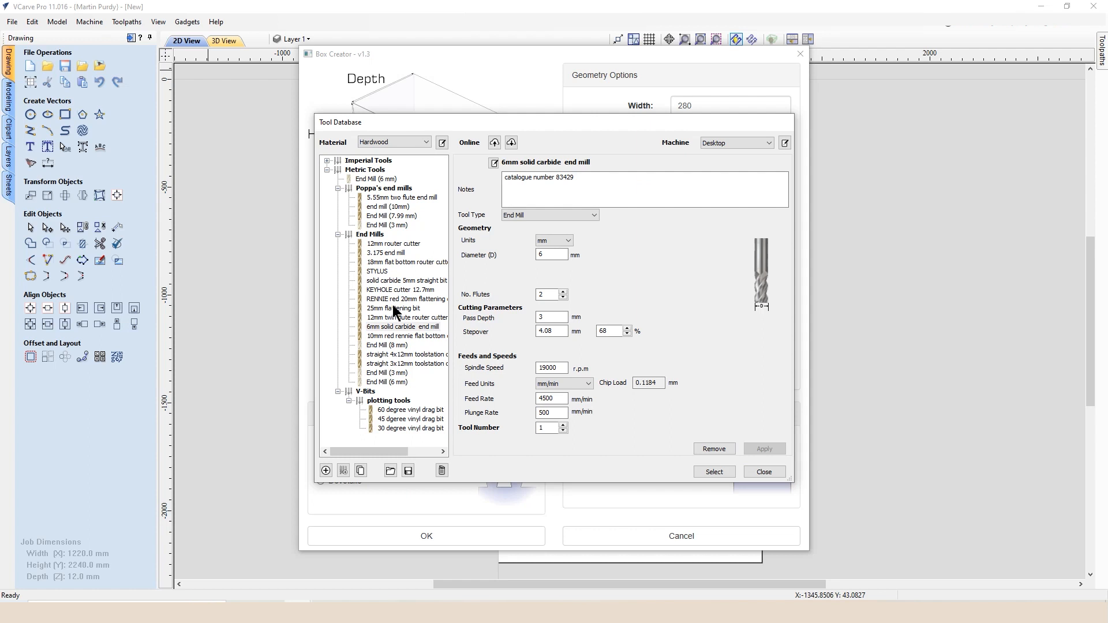
{"action": "left_click", "coordinate": [392, 327]}
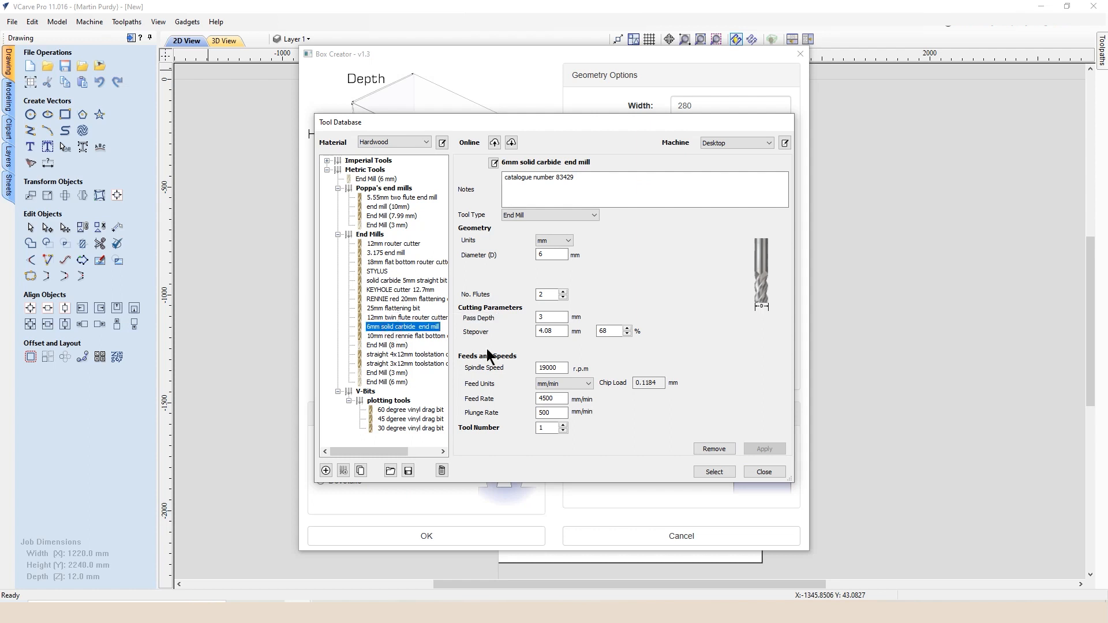
{"action": "left_click", "coordinate": [714, 472]}
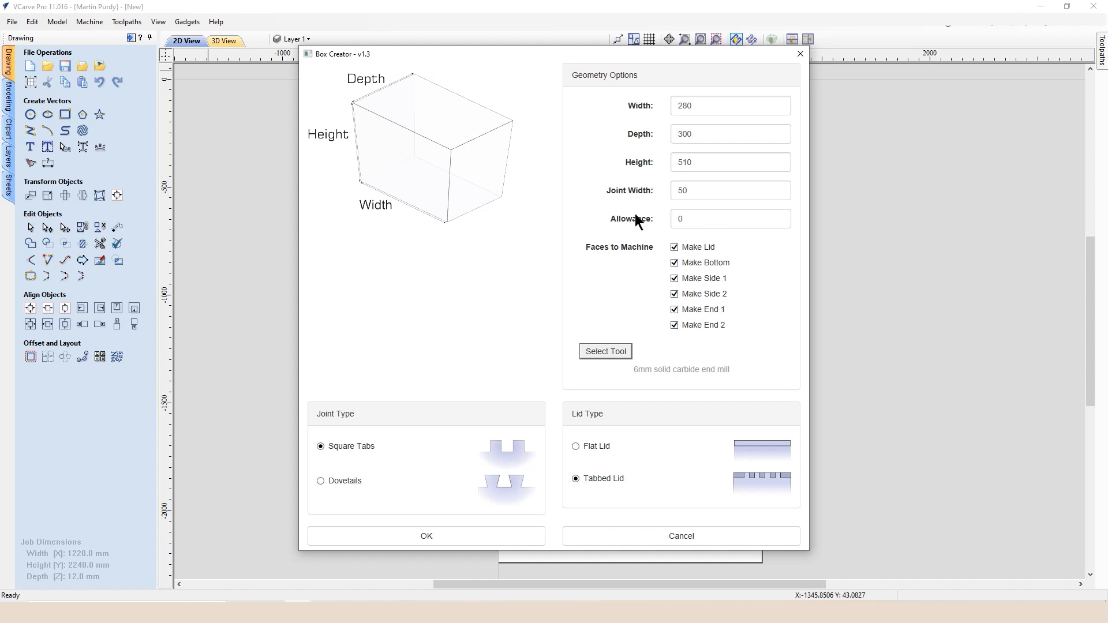
Set the joint allowance to 0.15 and generate the box panels
{"action": "left_click", "coordinate": [690, 221]}
{"action": "left_click", "coordinate": [690, 220]}
{"action": "left_click", "coordinate": [691, 221]}
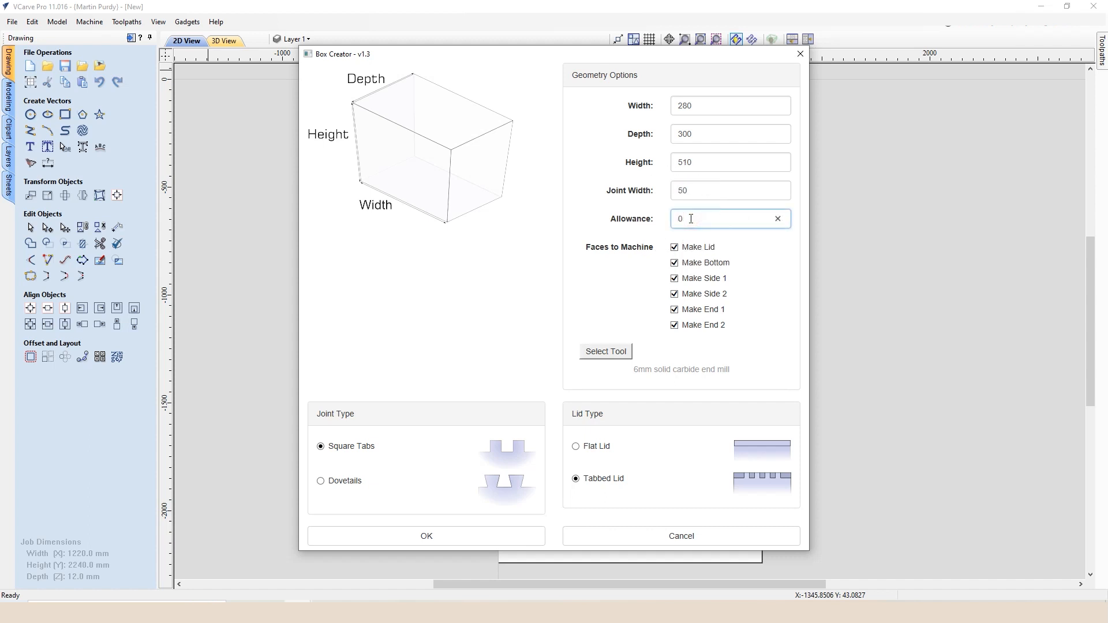
{"action": "type", "text": ".15"}
{"action": "left_click", "coordinate": [479, 537]}
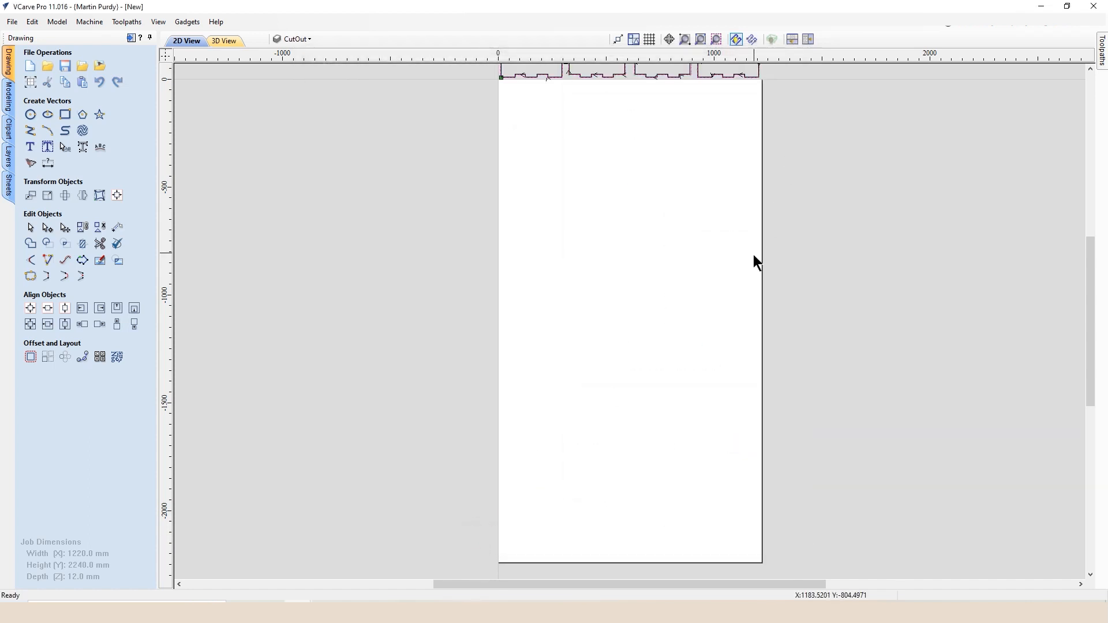
Select all the generated box panels above the sheet and move them straight down onto the material
{"action": "scroll", "coordinate": [718, 168], "scroll_direction": "down", "scroll_amount": 3}
{"action": "scroll", "coordinate": [625, 131], "scroll_direction": "up", "scroll_amount": 5}
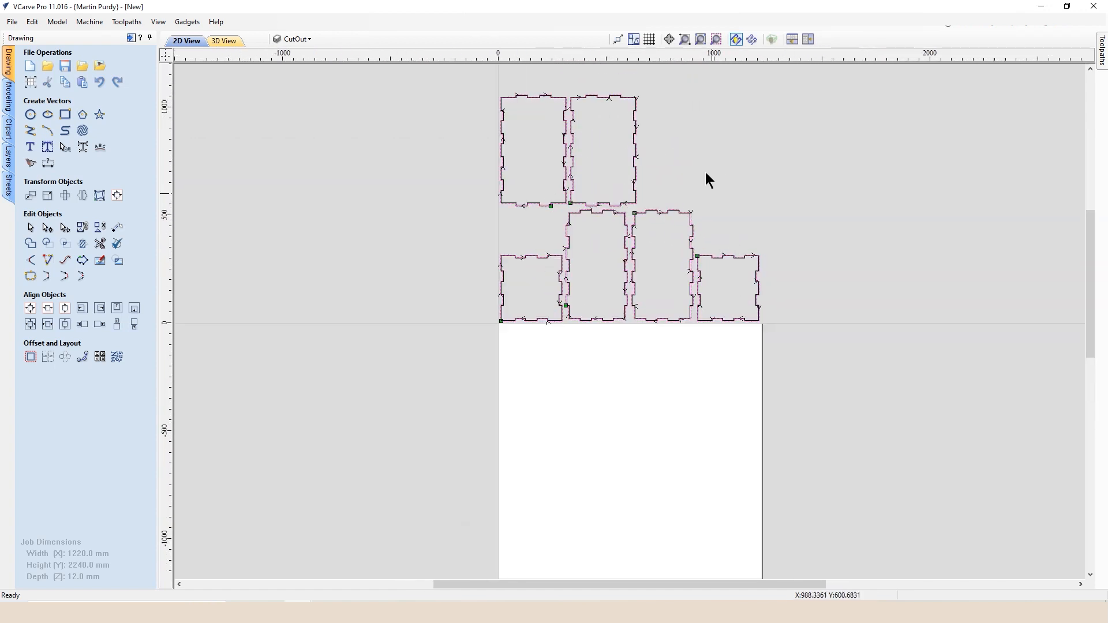
{"action": "left_click_drag", "start_coordinate": [723, 249], "coordinate": [472, 106]}
{"action": "key", "text": "Down"}
{"action": "key", "text": "Down"}
{"action": "key", "text": "Down"}
{"action": "key", "text": "Down"}
{"action": "key", "text": "Down"}
{"action": "key", "text": "Down"}
{"action": "key", "text": "Down"}
{"action": "key", "text": "Down"}
{"action": "key", "text": "Down"}
{"action": "key", "text": "Down"}
{"action": "key", "text": "Down"}
{"action": "key", "text": "Down"}
{"action": "key", "text": "Down"}
{"action": "key", "text": "Down"}
{"action": "key", "text": "Down"}
{"action": "key", "text": "Down"}
{"action": "key", "text": "Down"}
{"action": "key", "text": "Down"}
{"action": "key", "text": "Down"}
{"action": "key", "text": "Down"}
{"action": "key", "text": "Down"}
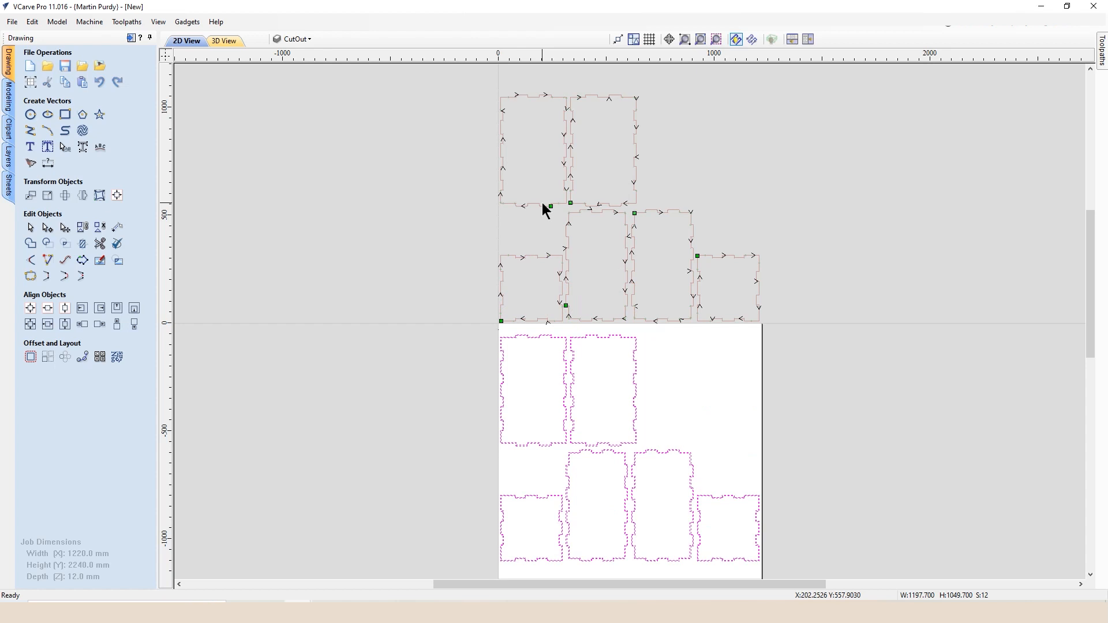
Keep the toolpath controls displayed, recalculate all toolpaths for the moved panels and preview them in 3D
{"action": "mouse_move", "coordinate": [1103, 53]}
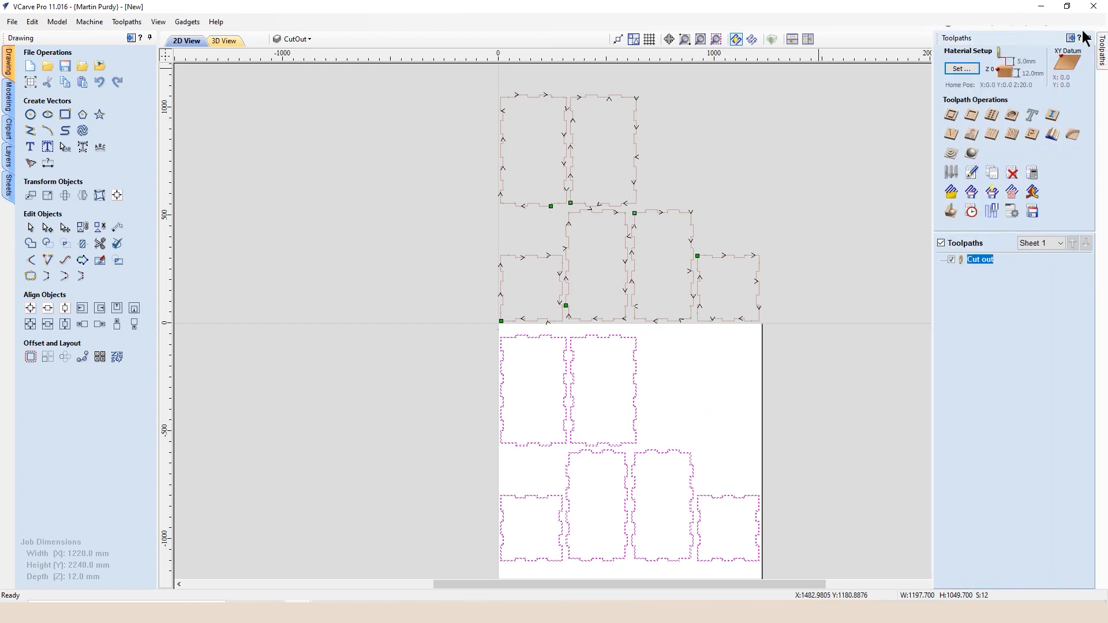
{"action": "left_click", "coordinate": [1087, 38]}
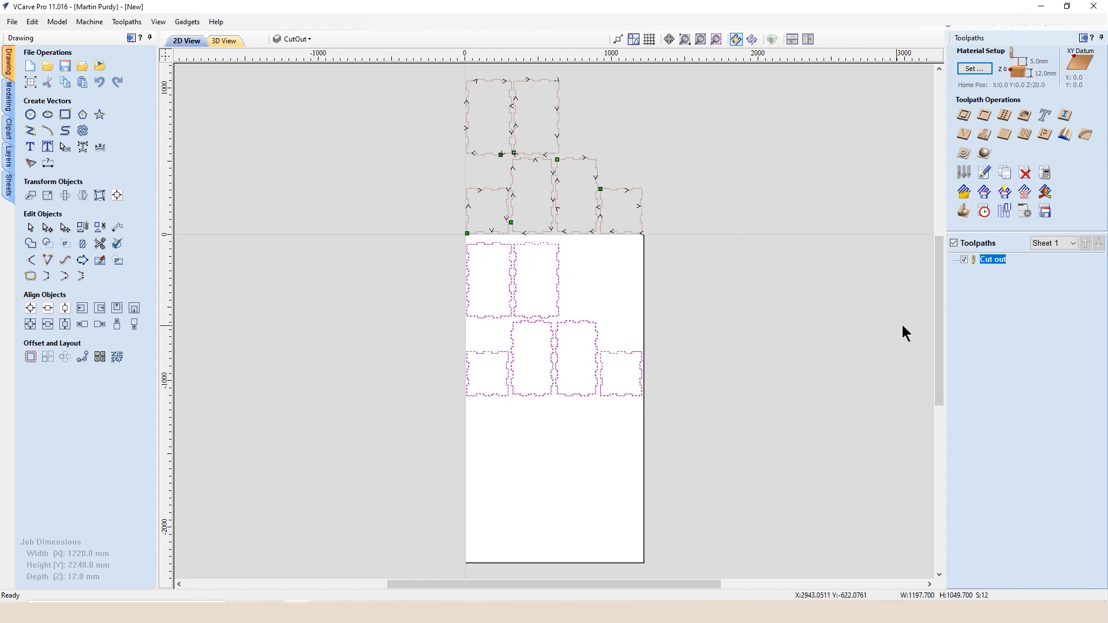
{"action": "right_click", "coordinate": [988, 261]}
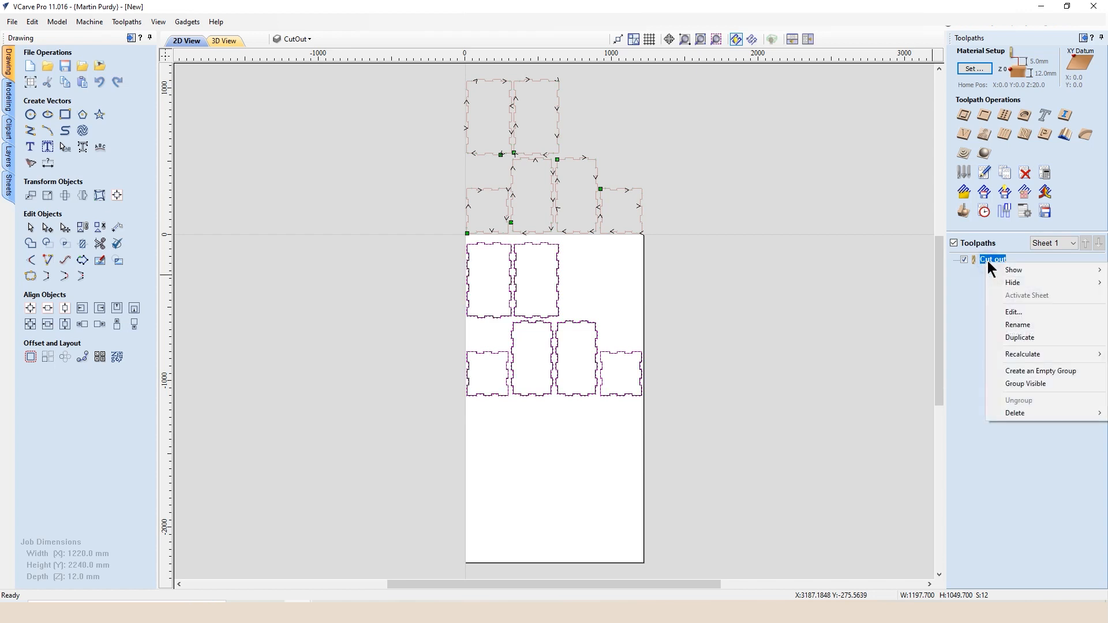
{"action": "mouse_move", "coordinate": [1019, 353]}
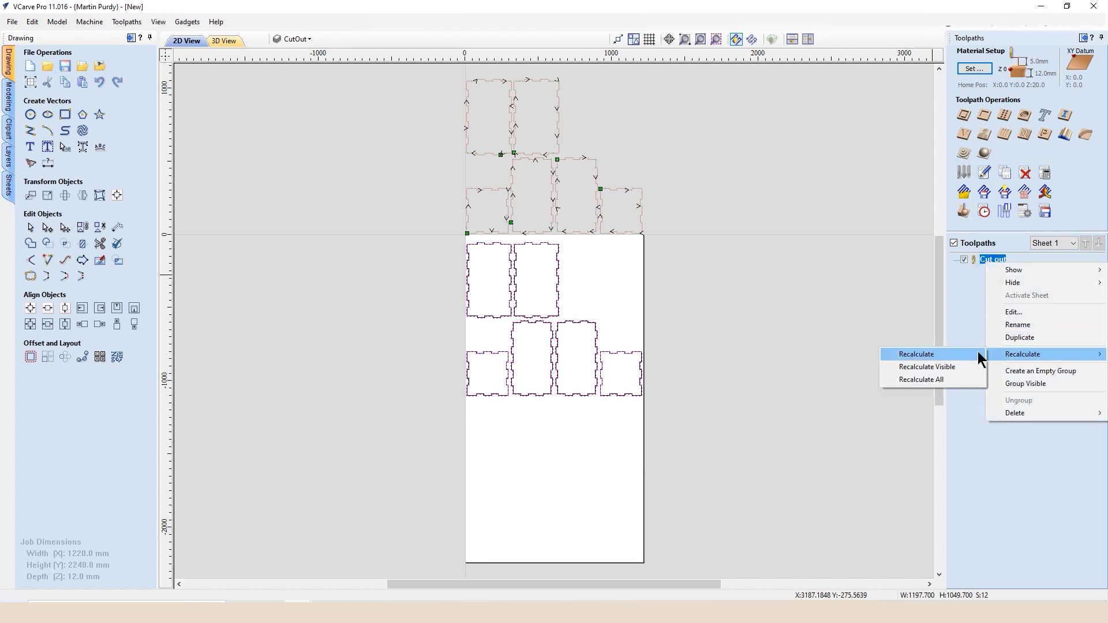
{"action": "left_click", "coordinate": [944, 379]}
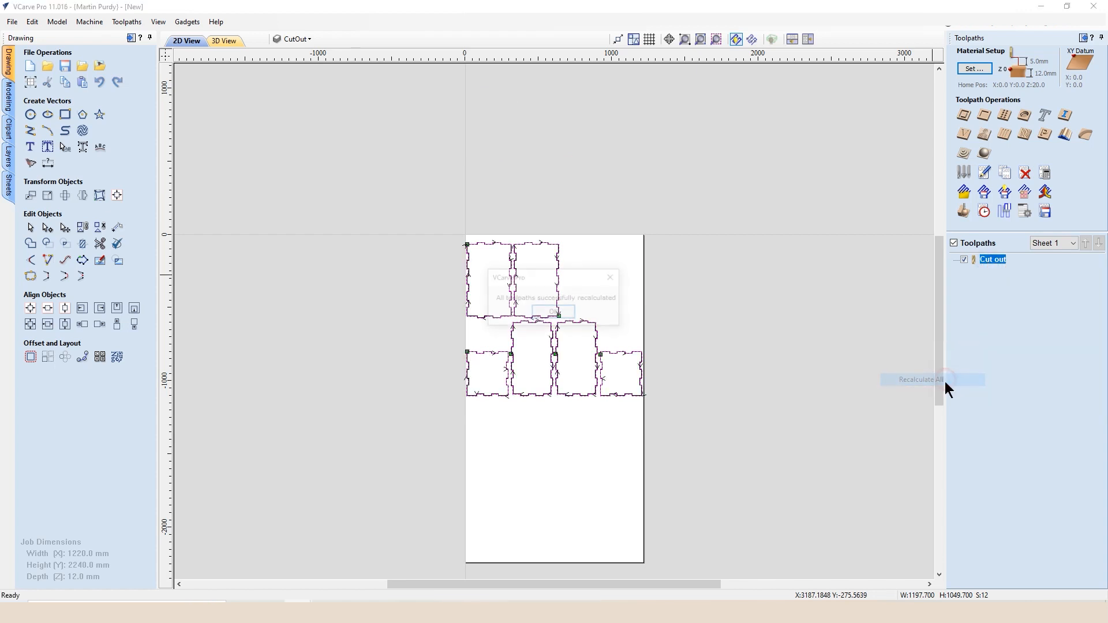
{"action": "left_click", "coordinate": [567, 313]}
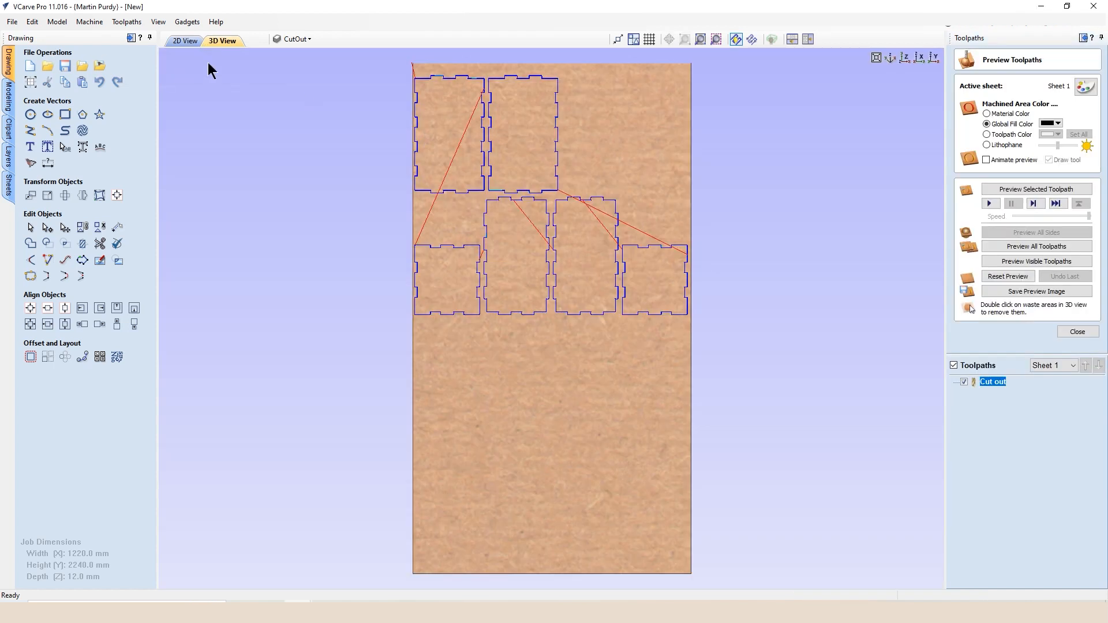
{"action": "left_click", "coordinate": [1011, 247]}
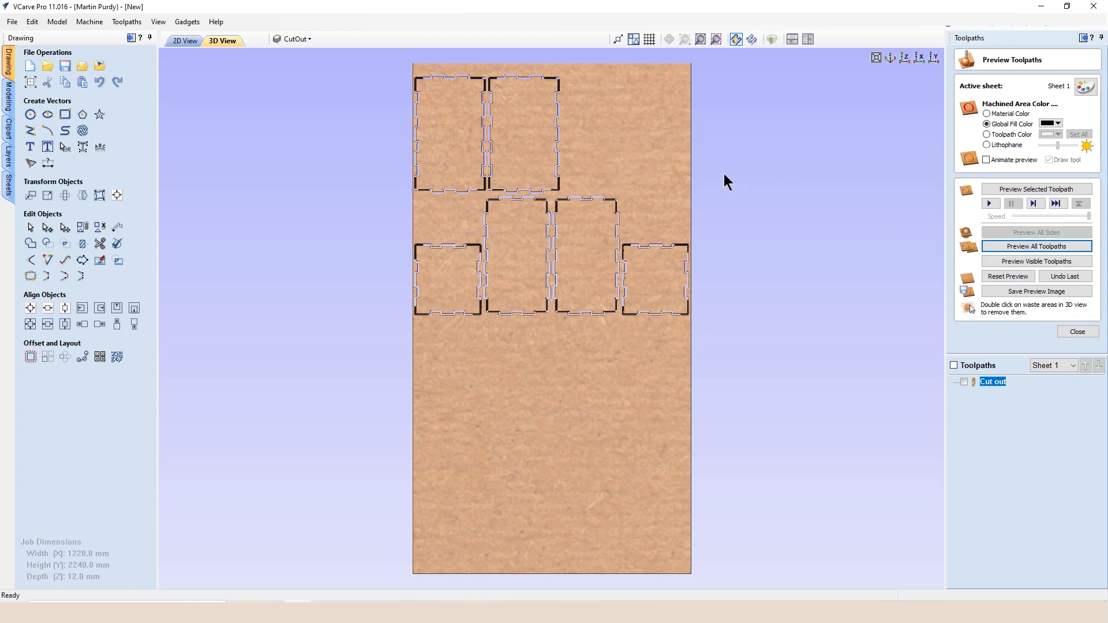
Edit the Cut out toolpath so its tabs are 15 mm long and 6 mm thick, with 3D tabs enabled
{"action": "left_click", "coordinate": [186, 40]}
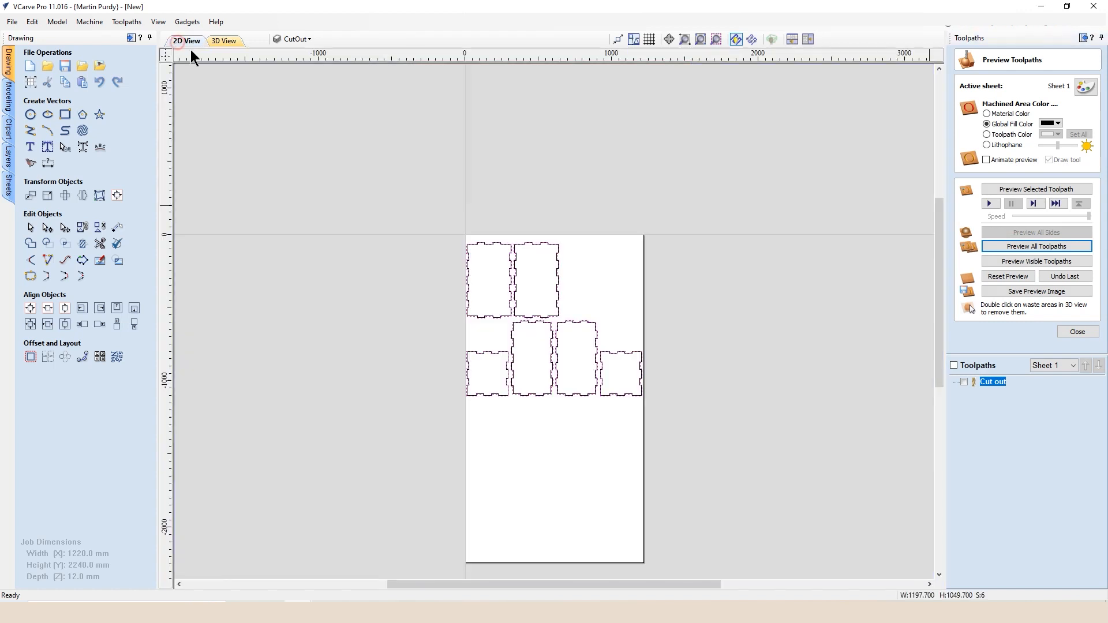
{"action": "double_click", "coordinate": [990, 382]}
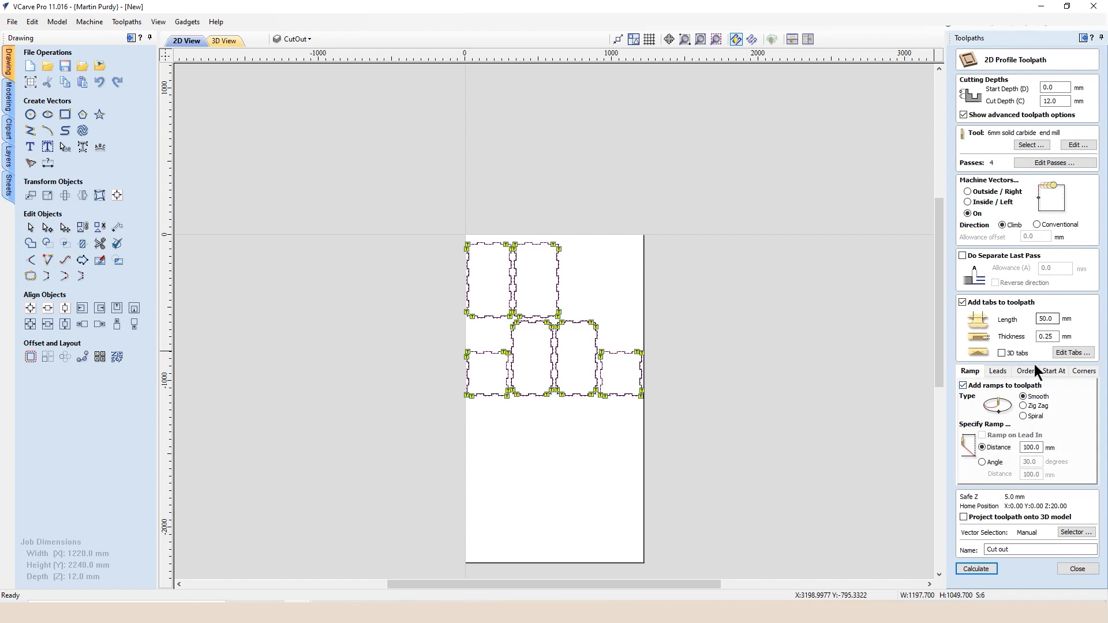
{"action": "left_click", "coordinate": [1053, 335]}
{"action": "key", "text": "BackSpace"}
{"action": "key", "text": "BackSpace"}
{"action": "key", "text": "BackSpace"}
{"action": "double_click", "coordinate": [1054, 320]}
{"action": "type", "text": "15"}
{"action": "left_click", "coordinate": [1002, 351]}
Set the Cut out toolpath's ramp distance to 10 mm and calculate the toolpath
{"action": "key", "text": "BackSpace"}
{"action": "key", "text": "BackSpace"}
{"action": "key", "text": "BackSpace"}
{"action": "key", "text": "BackSpace"}
{"action": "type", "text": "10"}
{"action": "left_click", "coordinate": [984, 572]}
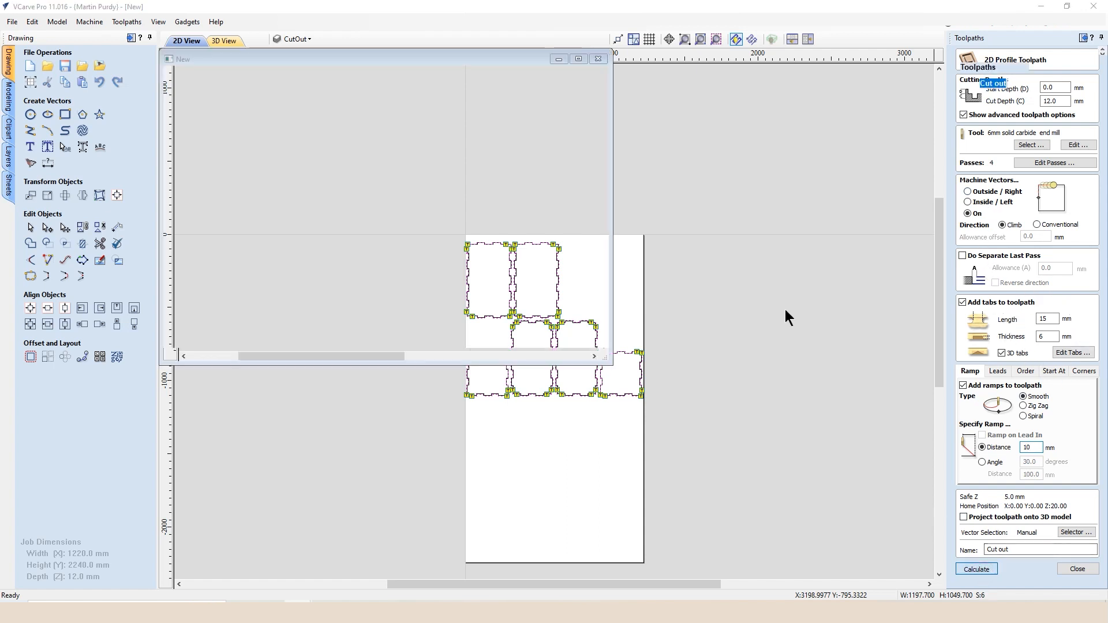
Preview all toolpaths in 3D and inspect the tabs and finger joints around the panels
{"action": "left_click", "coordinate": [1002, 248]}
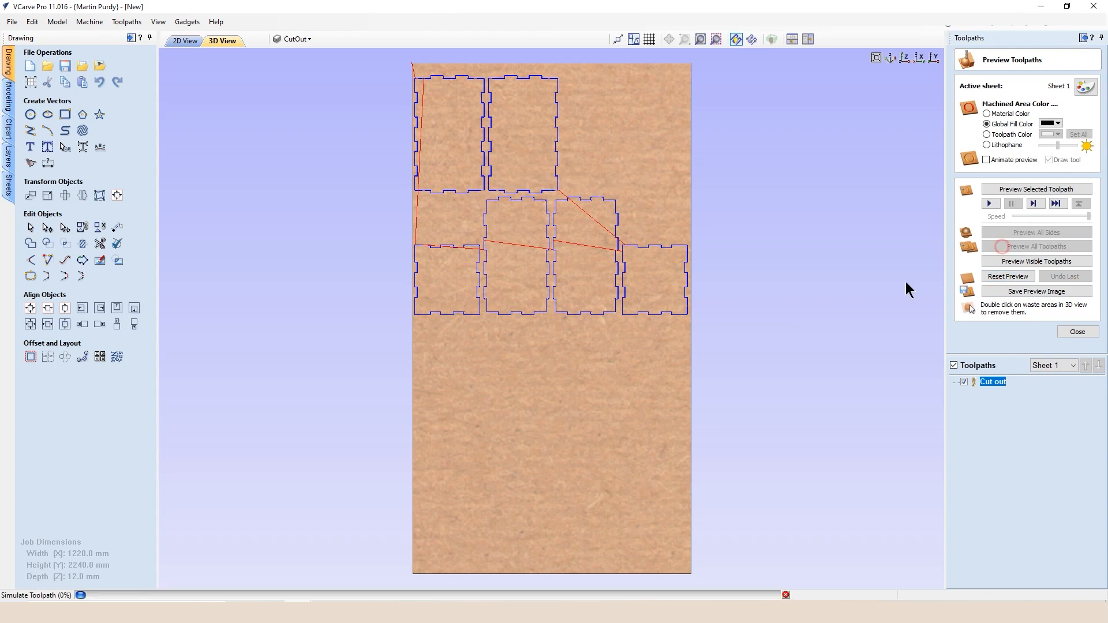
{"action": "scroll", "coordinate": [622, 254], "scroll_direction": "up", "scroll_amount": 5}
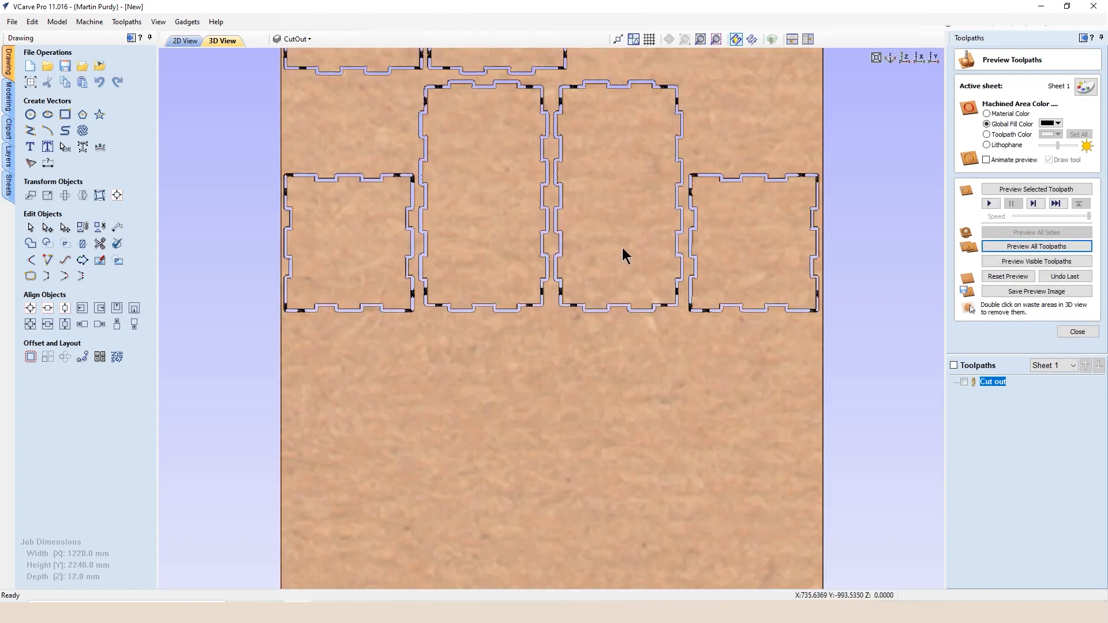
{"action": "scroll", "coordinate": [622, 214], "scroll_direction": "up", "scroll_amount": 2}
{"action": "mouse_move", "coordinate": [635, 136]}
{"action": "middle_mouse_down"}
{"action": "mouse_move", "coordinate": [615, 380]}
{"action": "mouse_move", "coordinate": [627, 544]}
{"action": "mouse_move", "coordinate": [653, 317]}
{"action": "middle_mouse_up"}
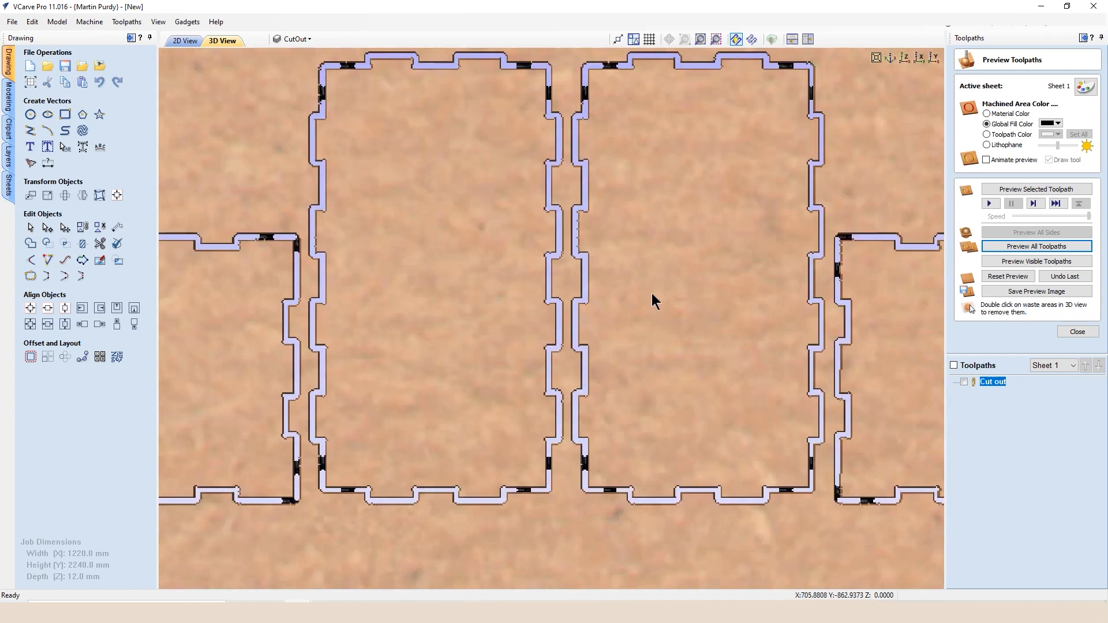
{"action": "scroll", "coordinate": [652, 293], "scroll_direction": "down", "scroll_amount": 4}
{"action": "scroll", "coordinate": [652, 297], "scroll_direction": "down", "scroll_amount": 3}
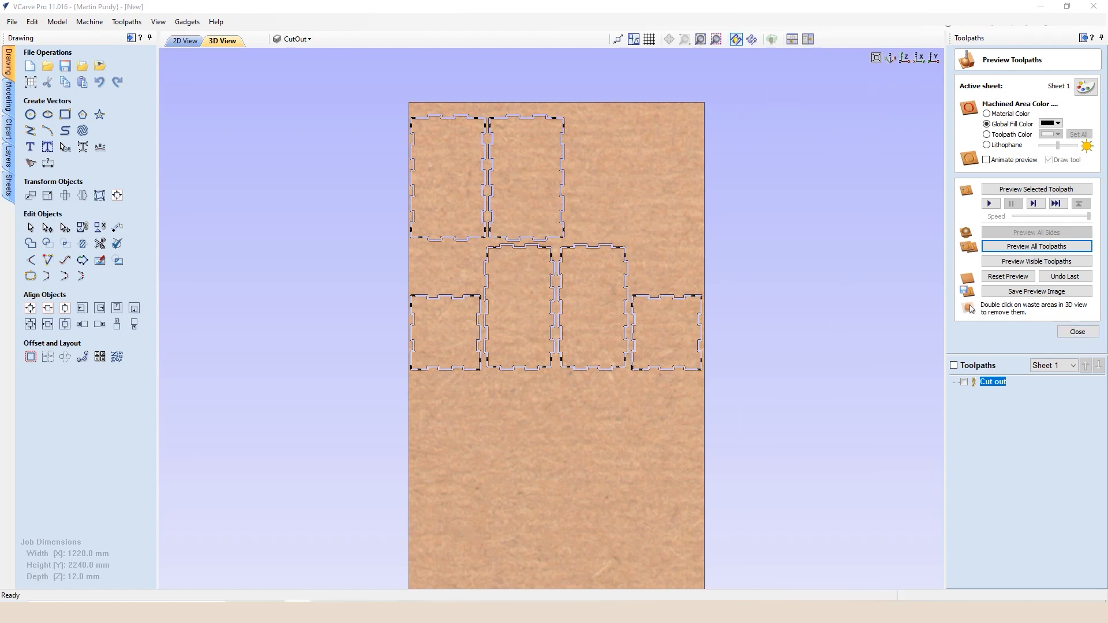
Switch to the MK1 job containing the previously prepared box panels
{"action": "mouse_move", "coordinate": [298, 612]}
{"action": "left_click", "coordinate": [263, 577]}
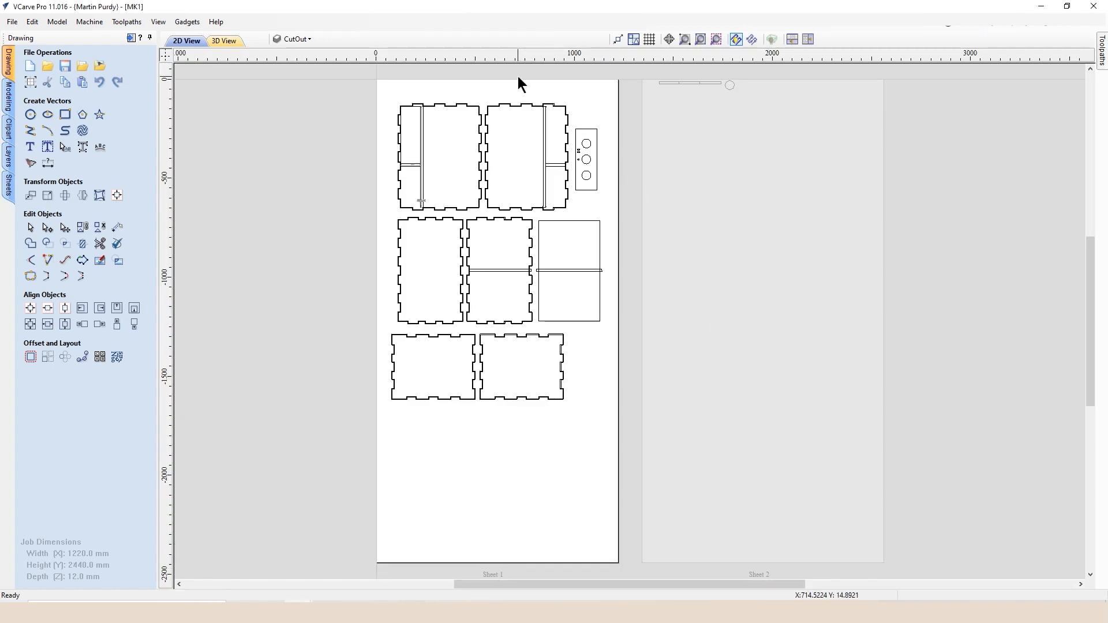
Examine the strips and circle on Sheet 2 and the finger-jointed panels, dividers and tool holder on Sheet 1
{"action": "left_click", "coordinate": [674, 126]}
{"action": "scroll", "coordinate": [572, 64], "scroll_direction": "up", "scroll_amount": 5}
{"action": "scroll", "coordinate": [567, 67], "scroll_direction": "up", "scroll_amount": 4}
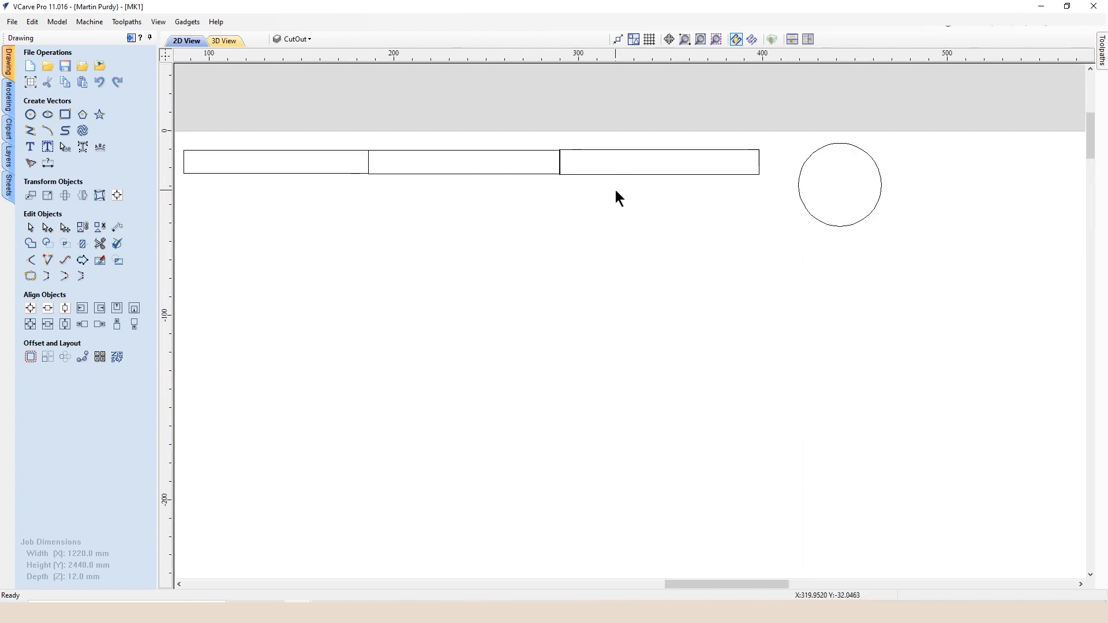
{"action": "scroll", "coordinate": [615, 196], "scroll_direction": "down", "scroll_amount": 8}
{"action": "scroll", "coordinate": [490, 349], "scroll_direction": "up", "scroll_amount": 3}
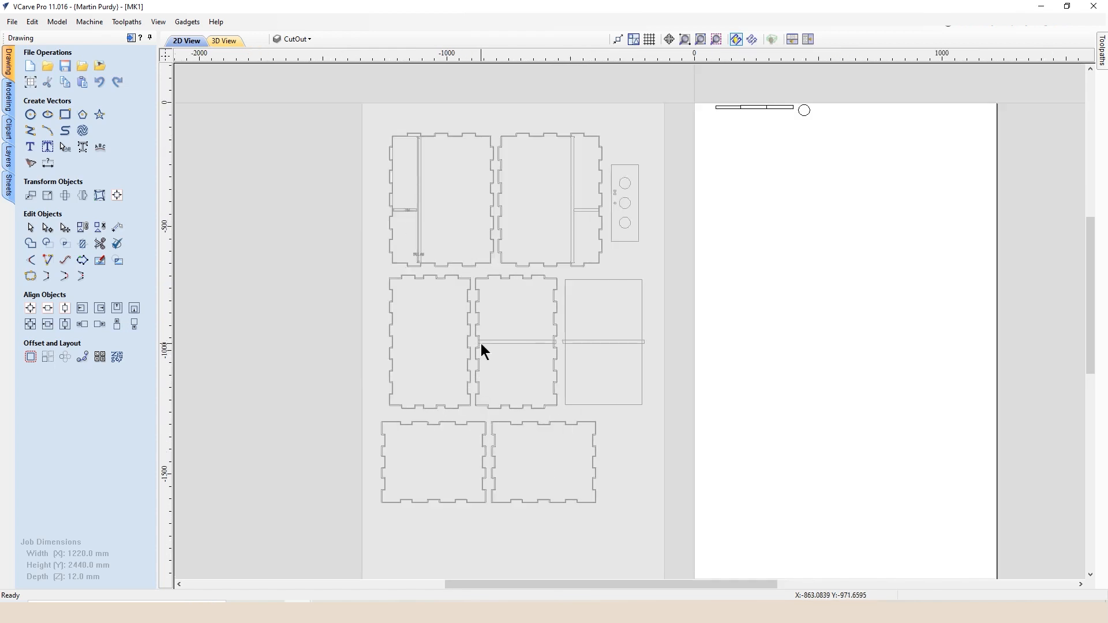
{"action": "left_click", "coordinate": [501, 312]}
{"action": "scroll", "coordinate": [522, 179], "scroll_direction": "up", "scroll_amount": 4}
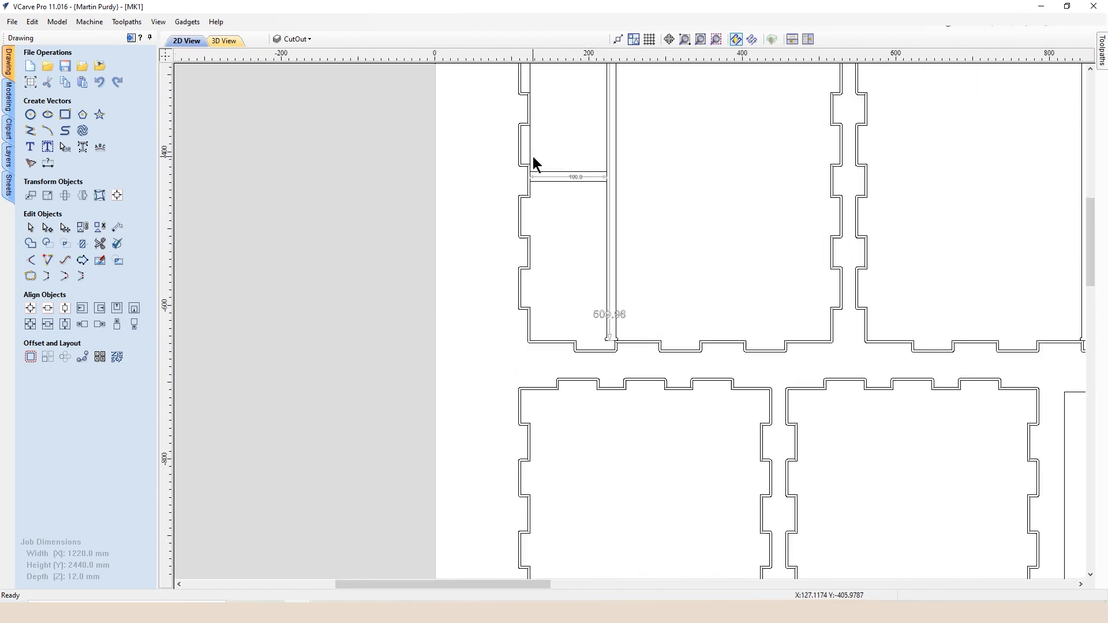
{"action": "scroll", "coordinate": [622, 151], "scroll_direction": "down", "scroll_amount": 2}
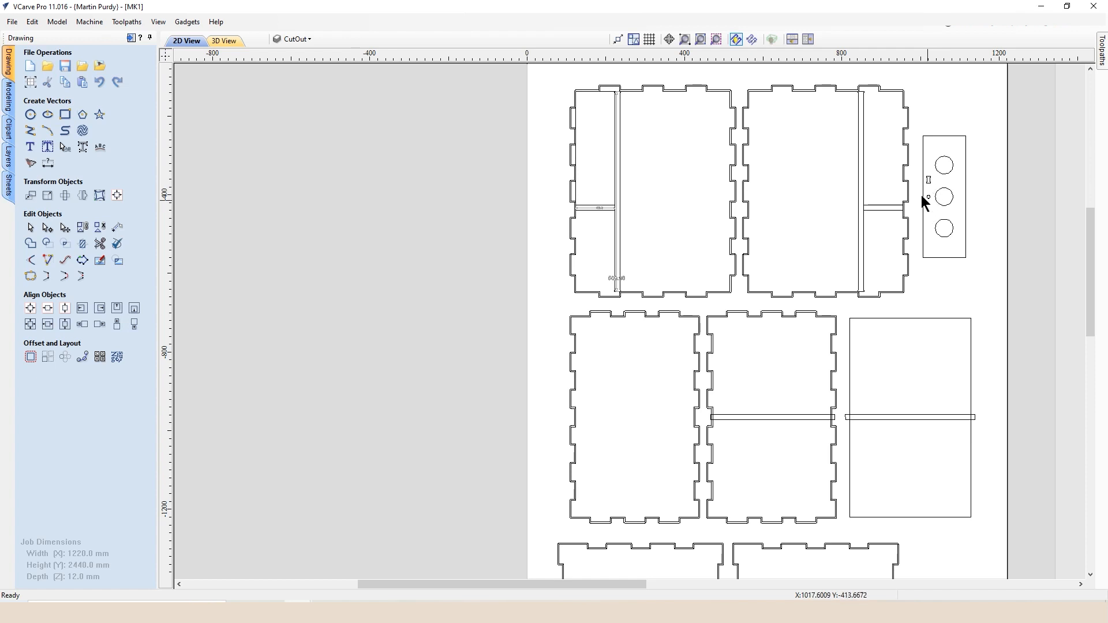
{"action": "scroll", "coordinate": [764, 235], "scroll_direction": "down", "scroll_amount": 1}
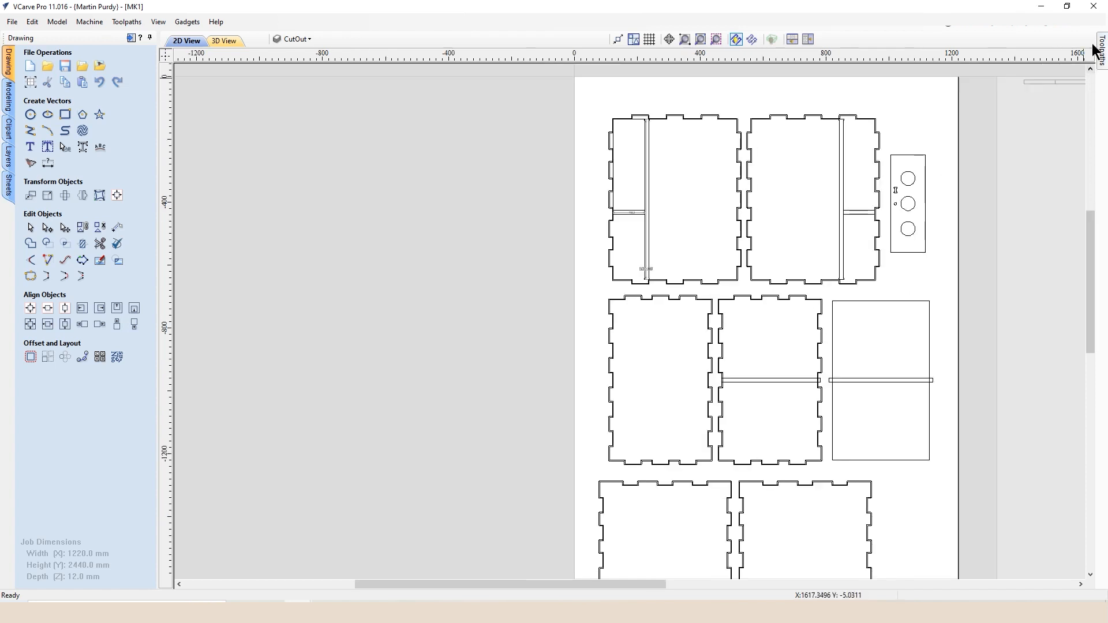
Keep the toolpath controls open, reset the 3D preview and preview all toolpaths of Sheet 1
{"action": "mouse_move", "coordinate": [1105, 56]}
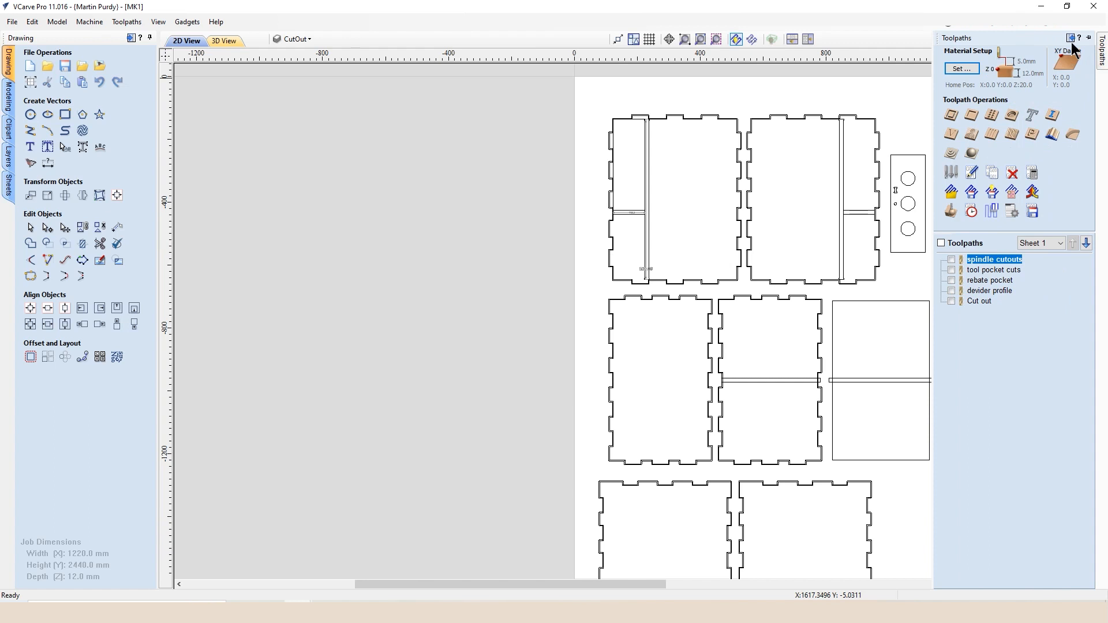
{"action": "left_click", "coordinate": [1088, 39]}
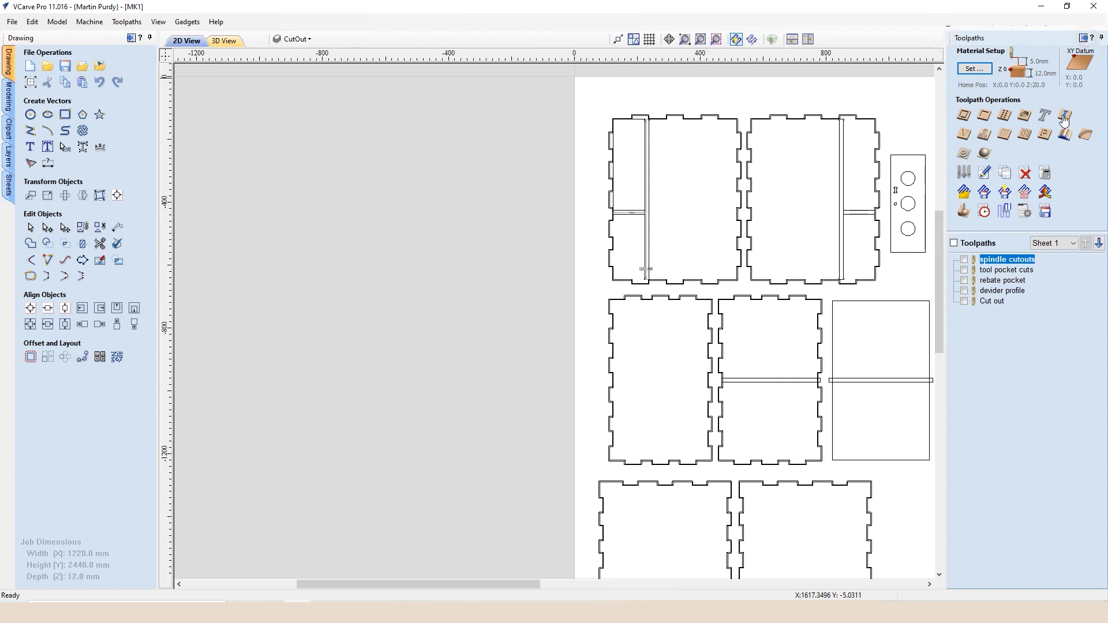
{"action": "left_click", "coordinate": [963, 211]}
{"action": "left_click", "coordinate": [1016, 276]}
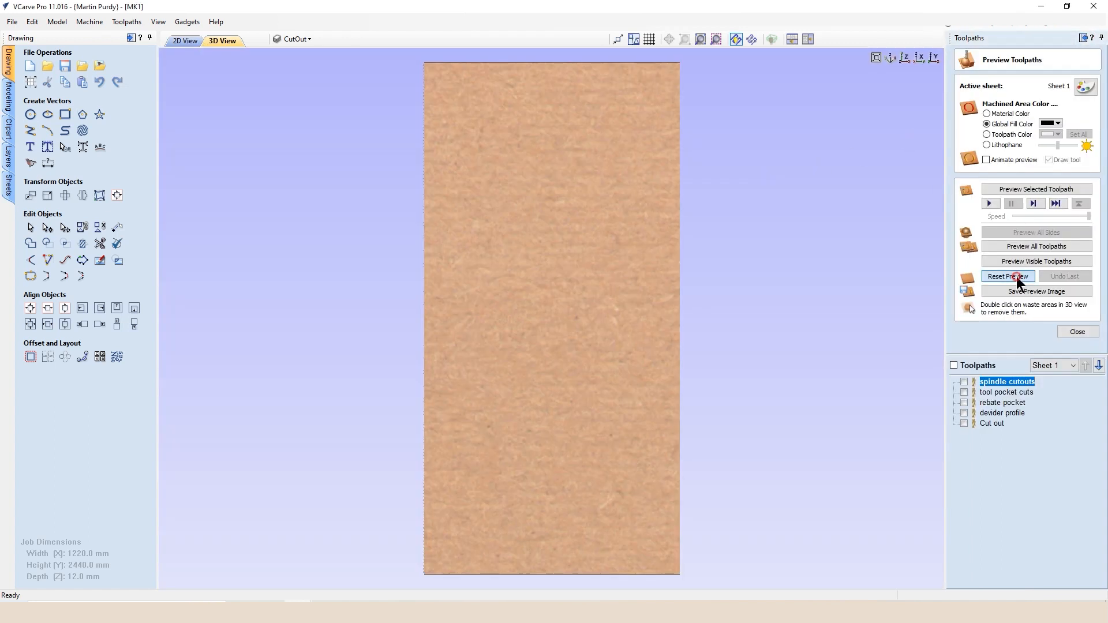
{"action": "left_click", "coordinate": [1011, 246]}
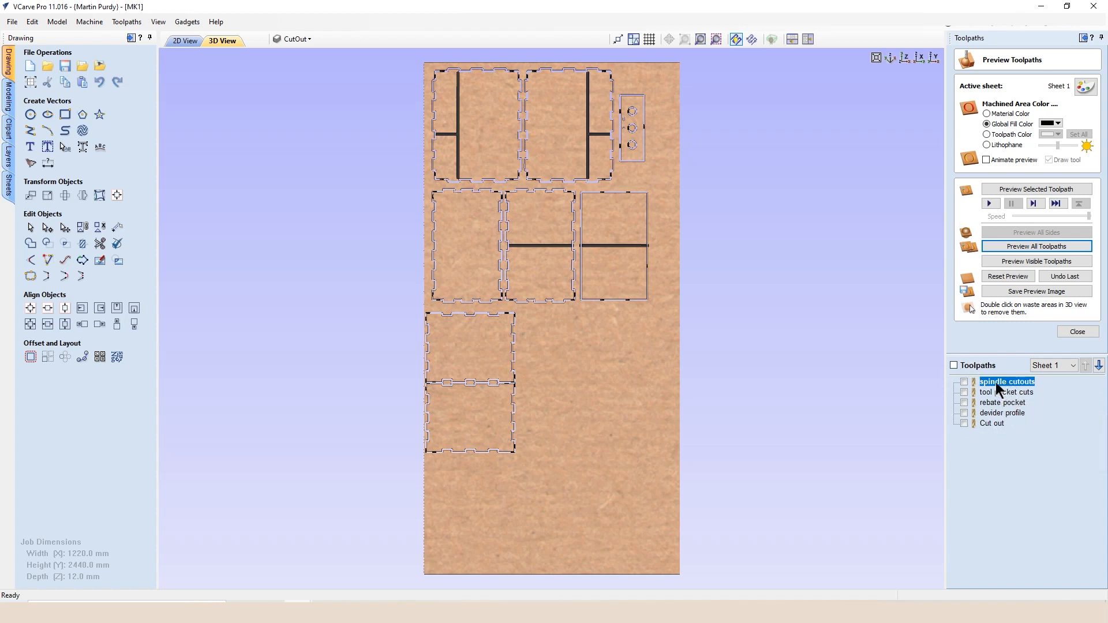
{"action": "mouse_move", "coordinate": [998, 387]}
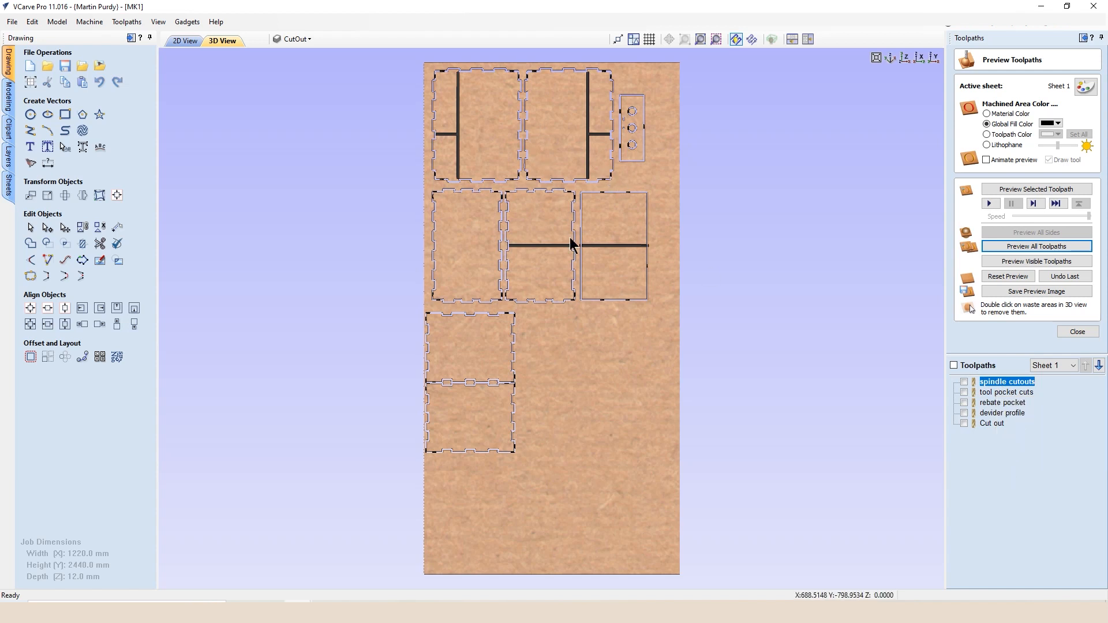
Move the two finger-jointed panels of the third row down the sheet and slightly right, in line with the panels above
{"action": "left_click", "coordinate": [185, 41]}
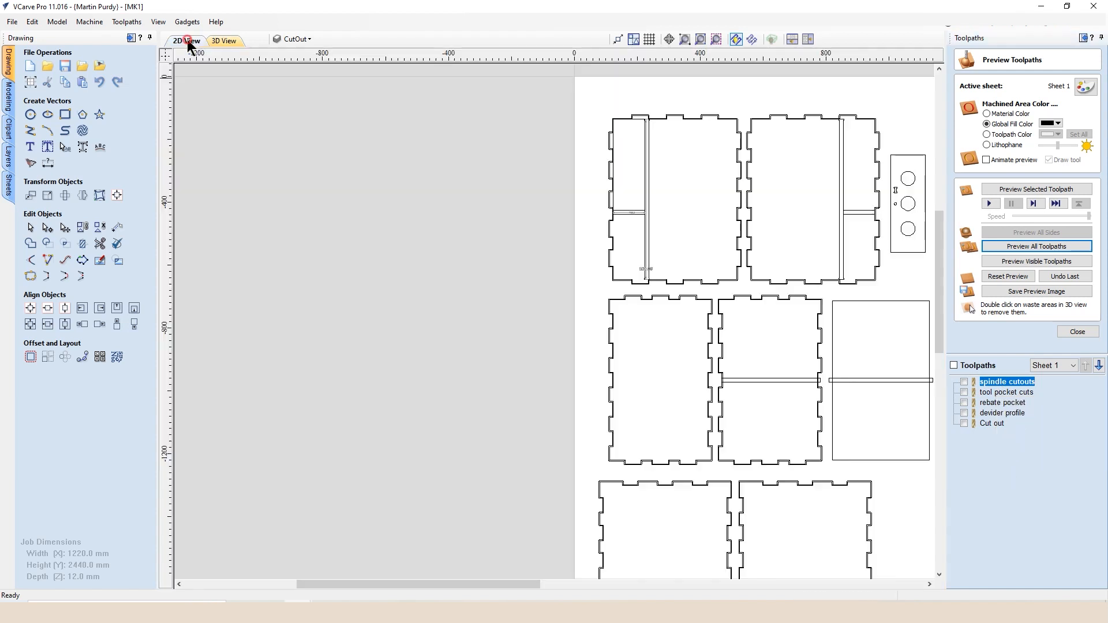
{"action": "scroll", "coordinate": [846, 462], "scroll_direction": "down", "scroll_amount": 3}
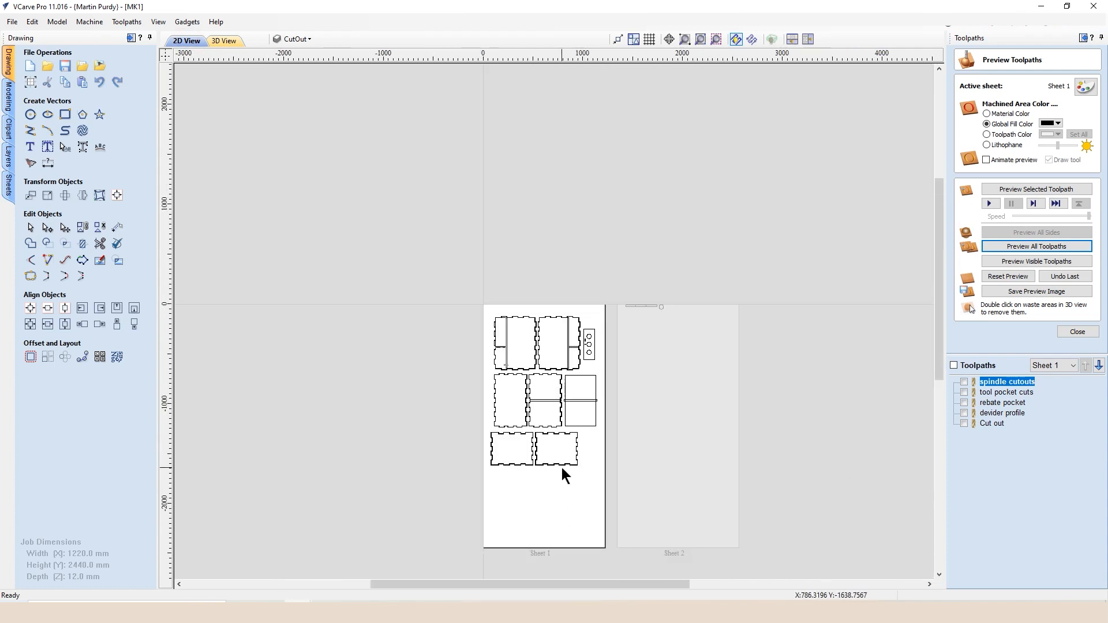
{"action": "scroll", "coordinate": [568, 468], "scroll_direction": "up", "scroll_amount": 3}
{"action": "left_click_drag", "start_coordinate": [587, 485], "coordinate": [421, 405]}
{"action": "key", "text": "Down"}
{"action": "key", "text": "Down"}
{"action": "key", "text": "Down"}
{"action": "key", "text": "Down"}
{"action": "key", "text": "Down"}
{"action": "key", "text": "Down"}
{"action": "key", "text": "Down"}
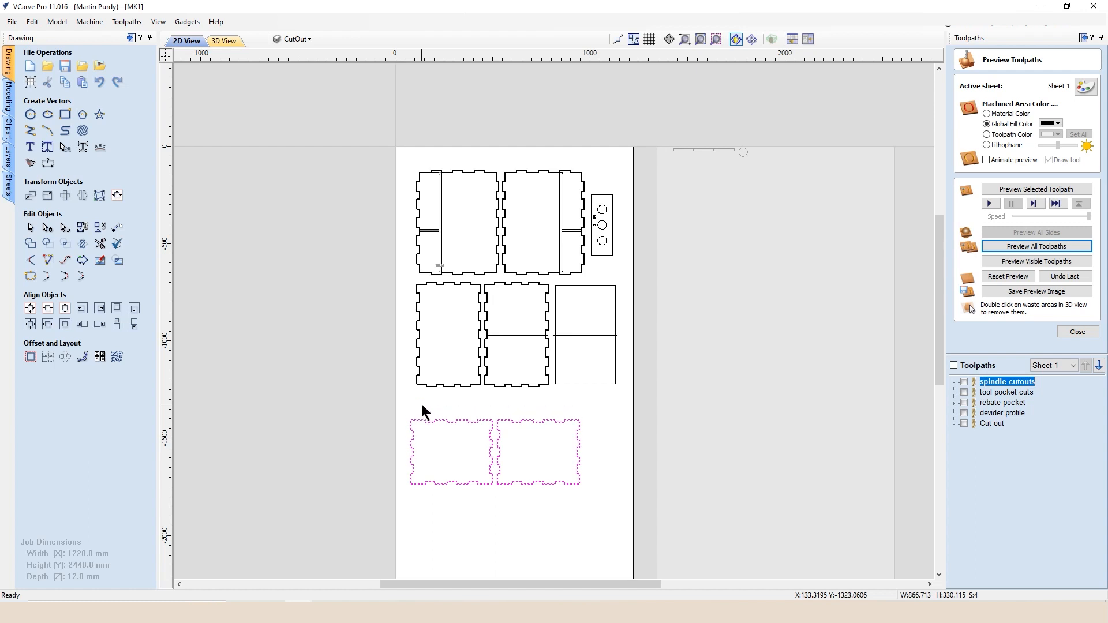
{"action": "key", "text": "Right"}
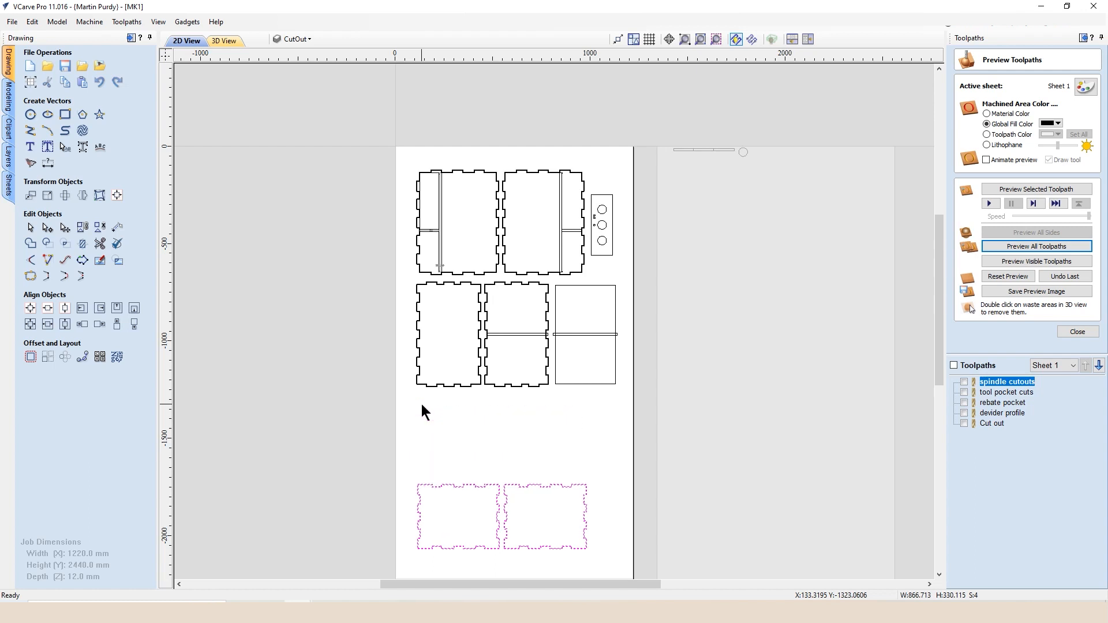
{"action": "left_click", "coordinate": [506, 517]}
{"action": "mouse_move", "coordinate": [504, 516]}
{"action": "left_mouse_down"}
{"action": "mouse_move", "coordinate": [514, 460]}
{"action": "mouse_move", "coordinate": [504, 431]}
{"action": "mouse_move", "coordinate": [498, 522]}
{"action": "left_mouse_up"}
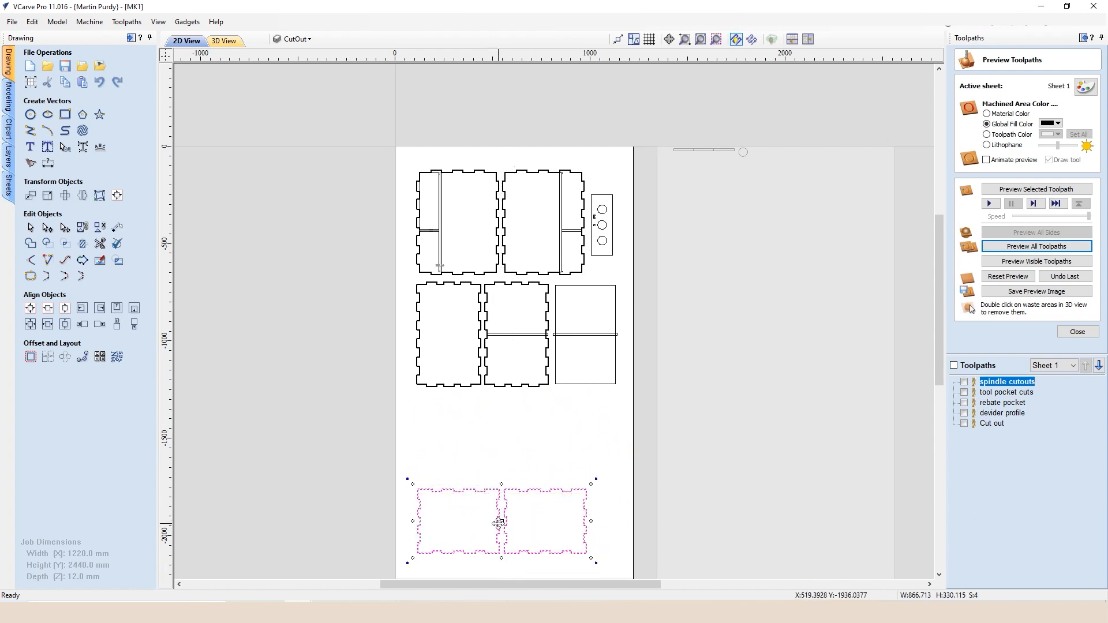
Recalculate all toolpaths for the changed layout, accepting the cut-through warnings
{"action": "right_click", "coordinate": [991, 382]}
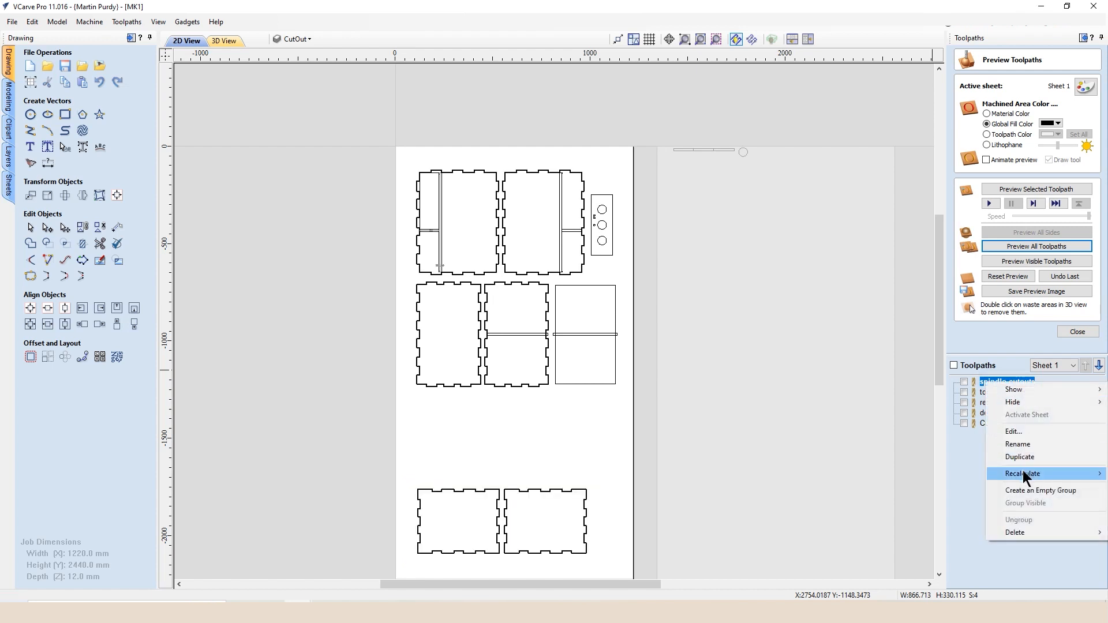
{"action": "mouse_move", "coordinate": [1022, 473]}
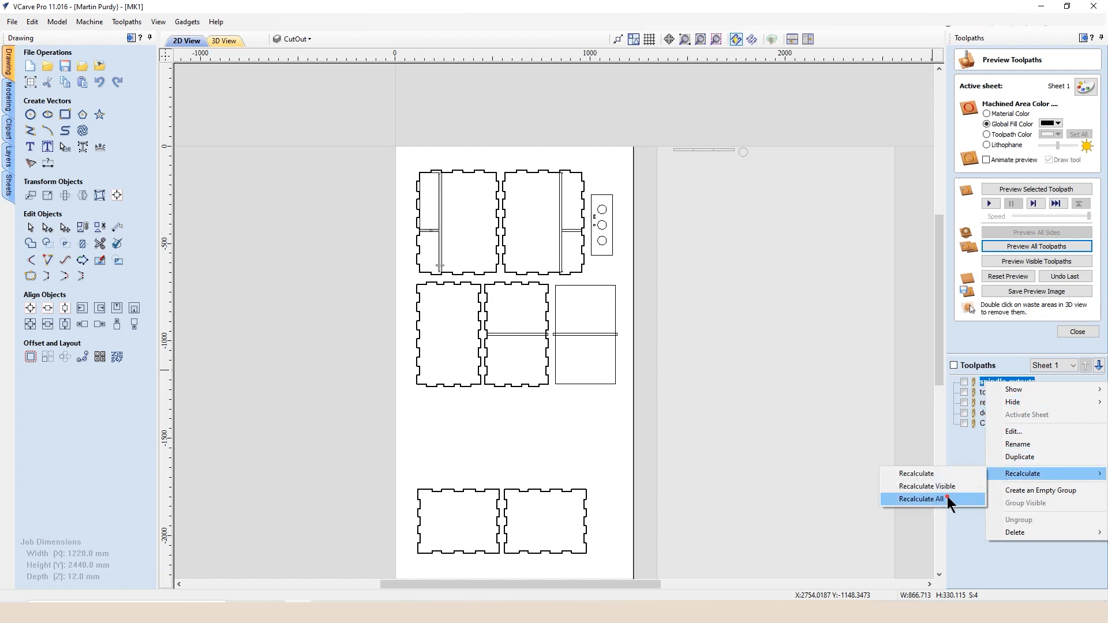
{"action": "left_click", "coordinate": [947, 498]}
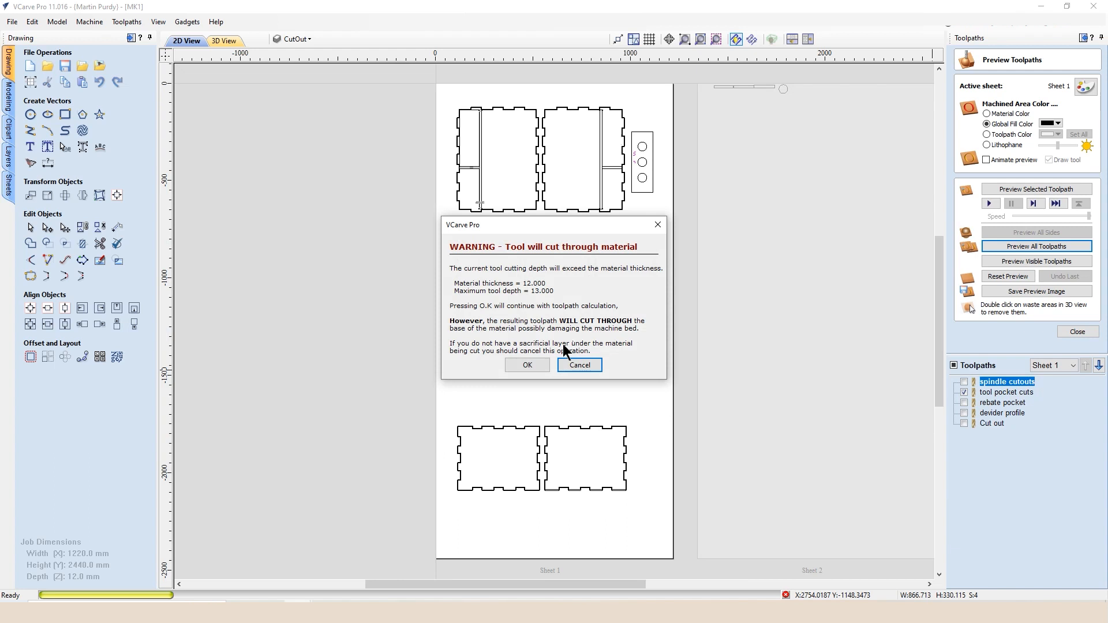
{"action": "left_click", "coordinate": [527, 365]}
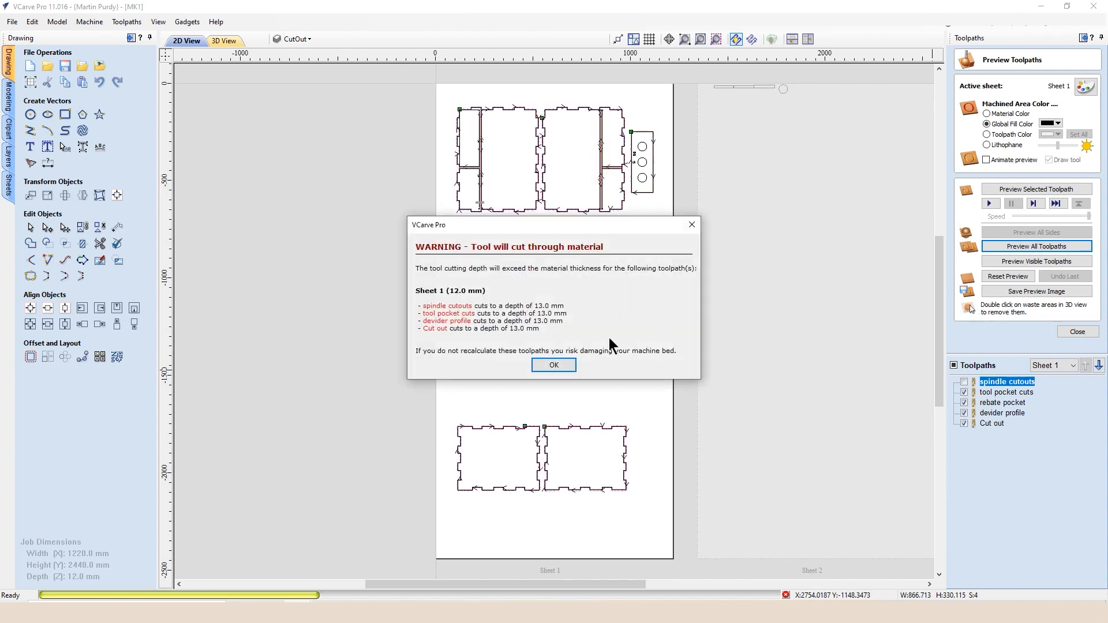
{"action": "left_click", "coordinate": [564, 368]}
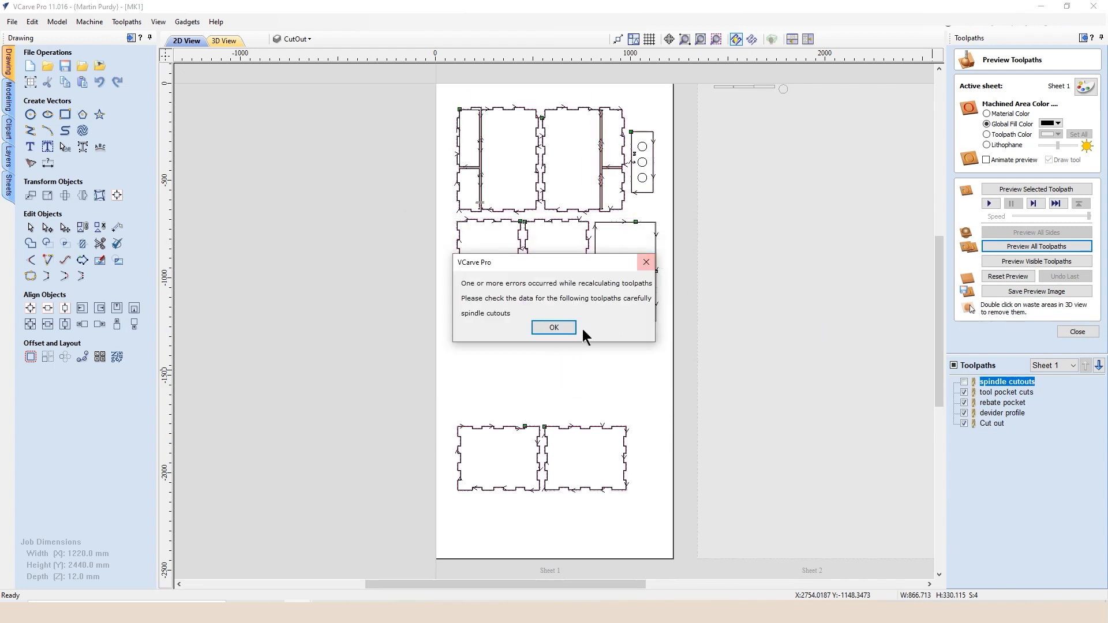
{"action": "left_click", "coordinate": [558, 328]}
Reset the 3D preview and preview all recalculated toolpaths with the lowest panels in their new position
{"action": "left_click", "coordinate": [1077, 332]}
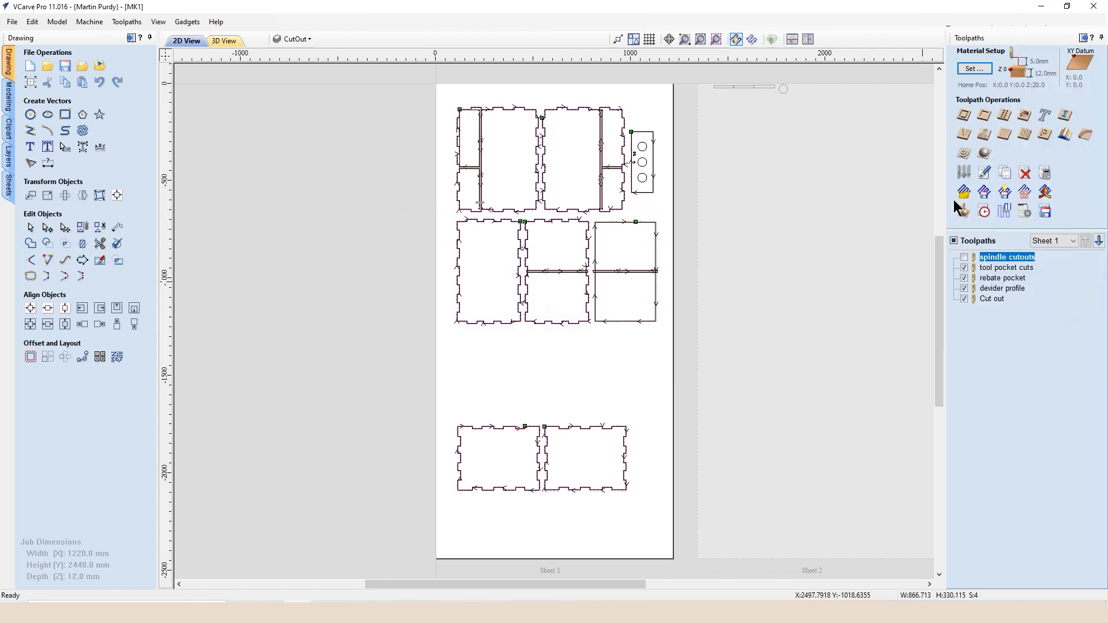
{"action": "left_click", "coordinate": [964, 212]}
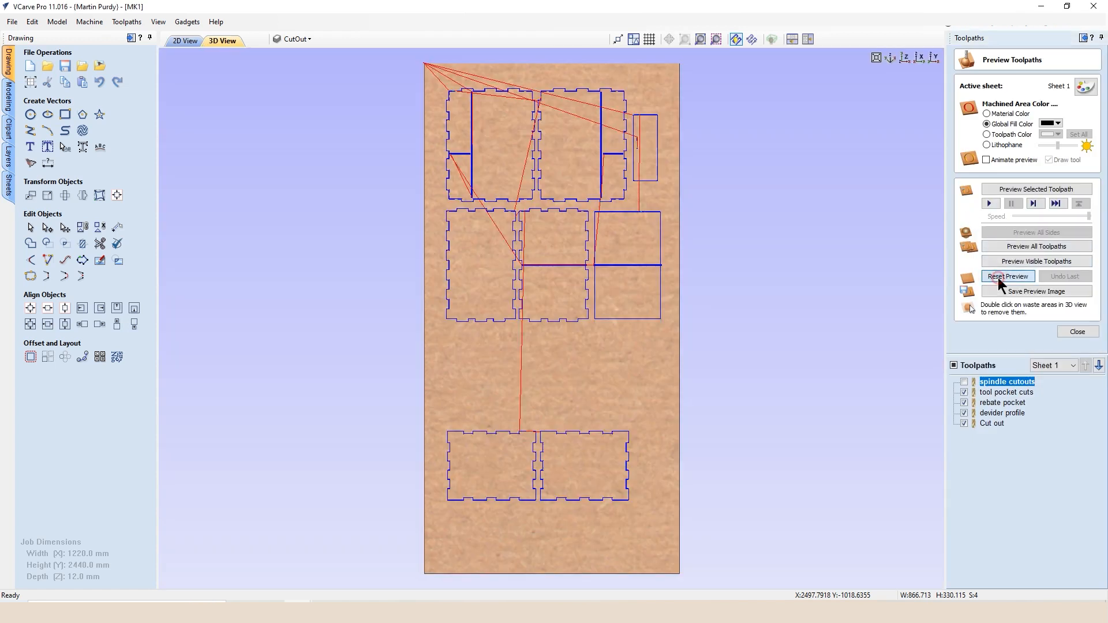
{"action": "left_click", "coordinate": [1000, 245]}
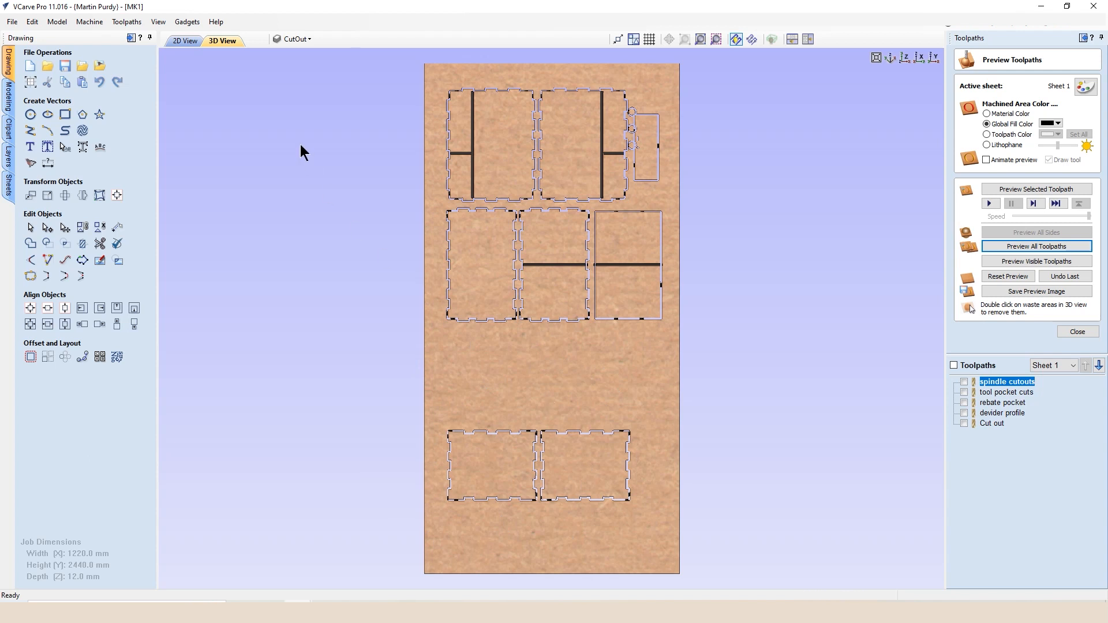
Move the two lowest panels in the 2D layout back up to just below the second row
{"action": "left_click", "coordinate": [184, 41]}
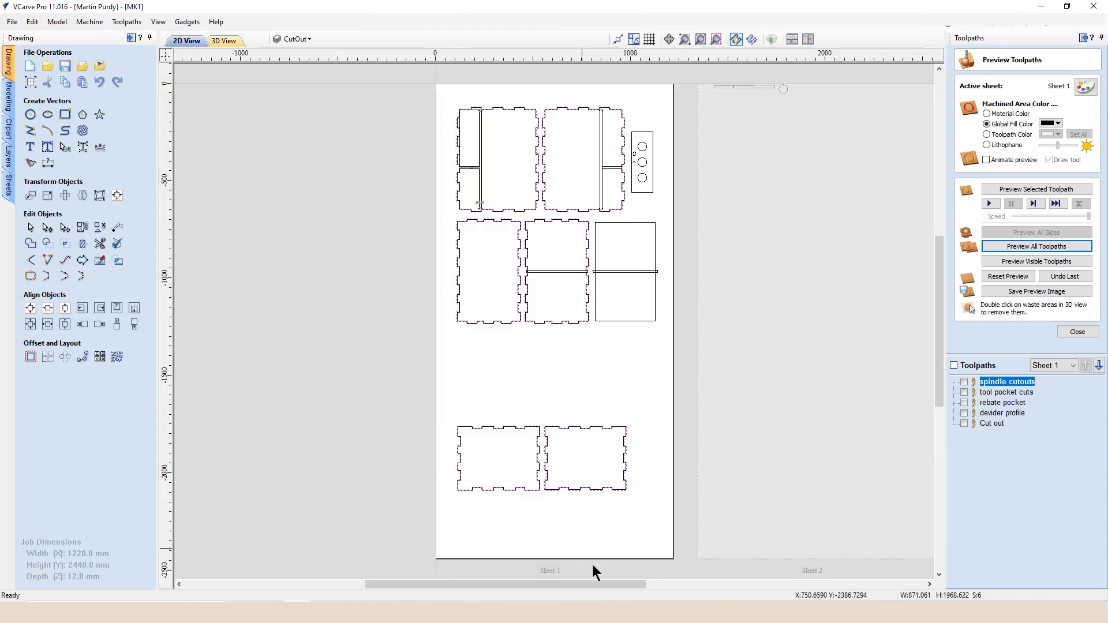
{"action": "left_click_drag", "start_coordinate": [624, 516], "coordinate": [429, 387]}
{"action": "key", "text": "Up"}
{"action": "key", "text": "Up"}
{"action": "key", "text": "Up"}
{"action": "key", "text": "Up"}
{"action": "key", "text": "Up"}
{"action": "key", "text": "Up"}
{"action": "key", "text": "Up"}
{"action": "key", "text": "Up"}
{"action": "key", "text": "Up"}
{"action": "key", "text": "Up"}
{"action": "key", "text": "Up"}
{"action": "key", "text": "Up"}
{"action": "key", "text": "Up"}
{"action": "key", "text": "Up"}
{"action": "key", "text": "Up"}
{"action": "key", "text": "Up"}
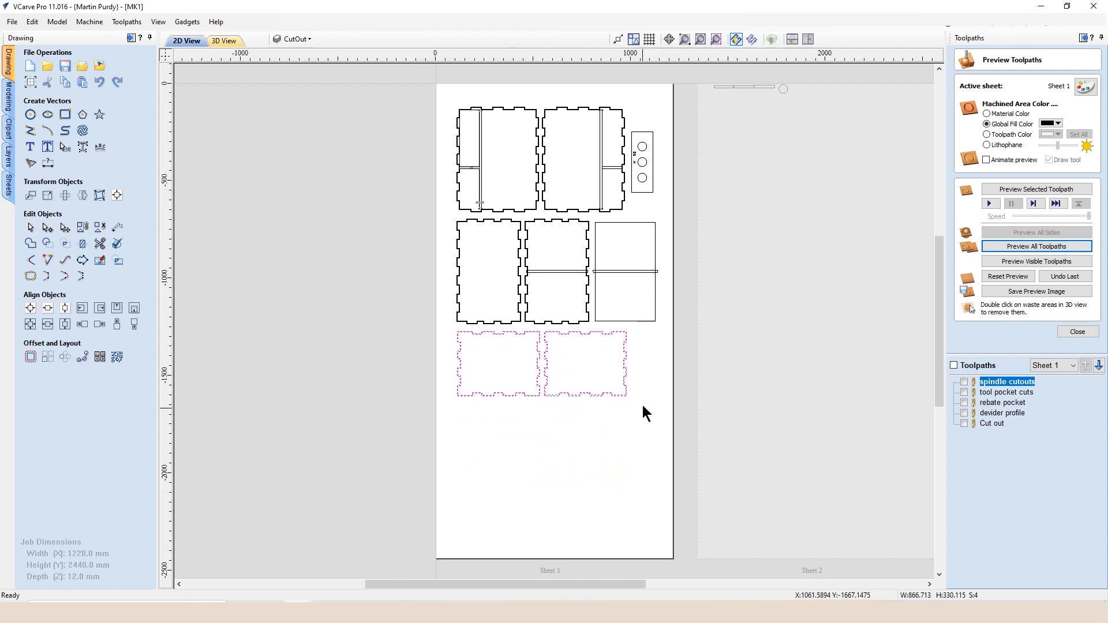
Select all vectors on Sheet 1, move them up close to the sheet's upper edge and inspect the edge clearance
{"action": "key", "text": "ctrl+a"}
{"action": "key", "text": "Up"}
{"action": "key", "text": "Up"}
{"action": "key", "text": "Up"}
{"action": "key", "text": "Up"}
{"action": "key", "text": "Up"}
{"action": "scroll", "coordinate": [509, 55], "scroll_direction": "up", "scroll_amount": 2}
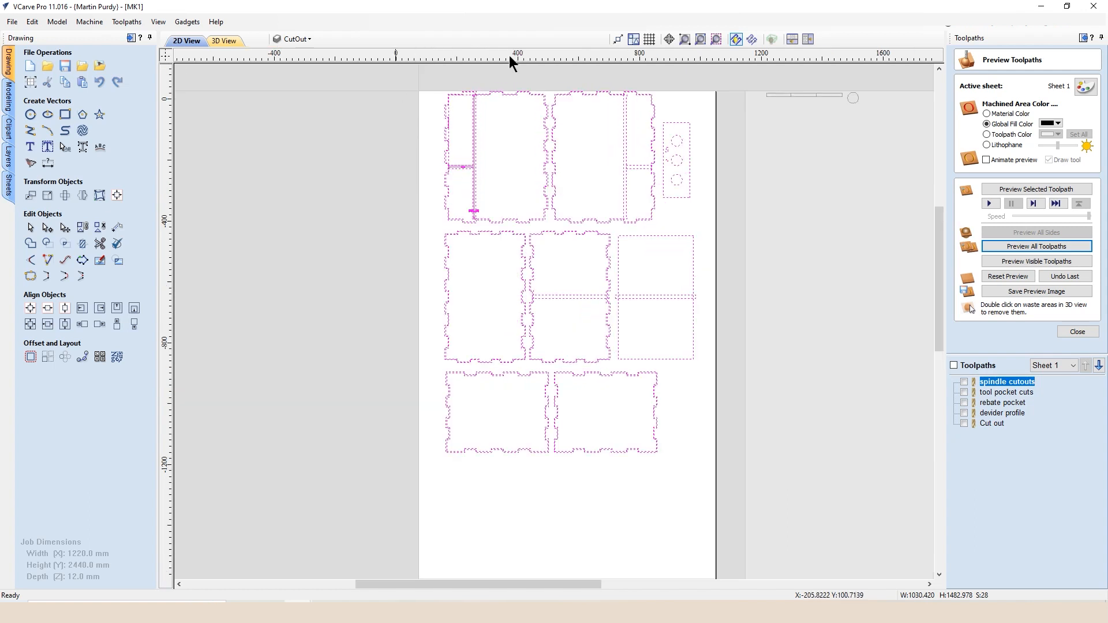
{"action": "scroll", "coordinate": [539, 119], "scroll_direction": "up", "scroll_amount": 3}
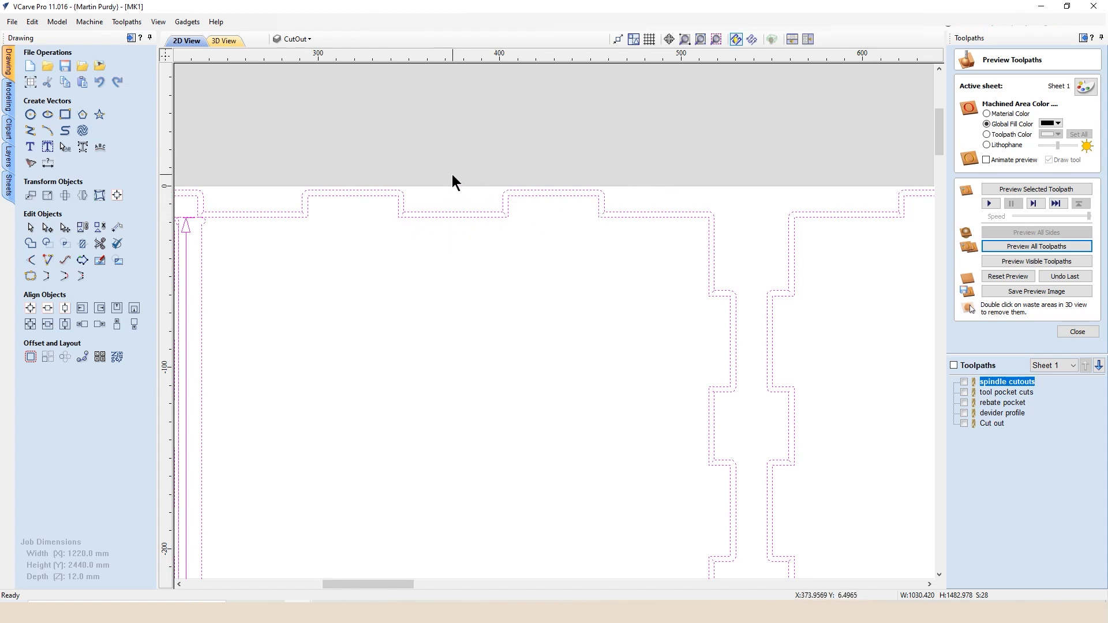
{"action": "scroll", "coordinate": [458, 226], "scroll_direction": "down", "scroll_amount": 8}
{"action": "scroll", "coordinate": [463, 295], "scroll_direction": "up", "scroll_amount": 4}
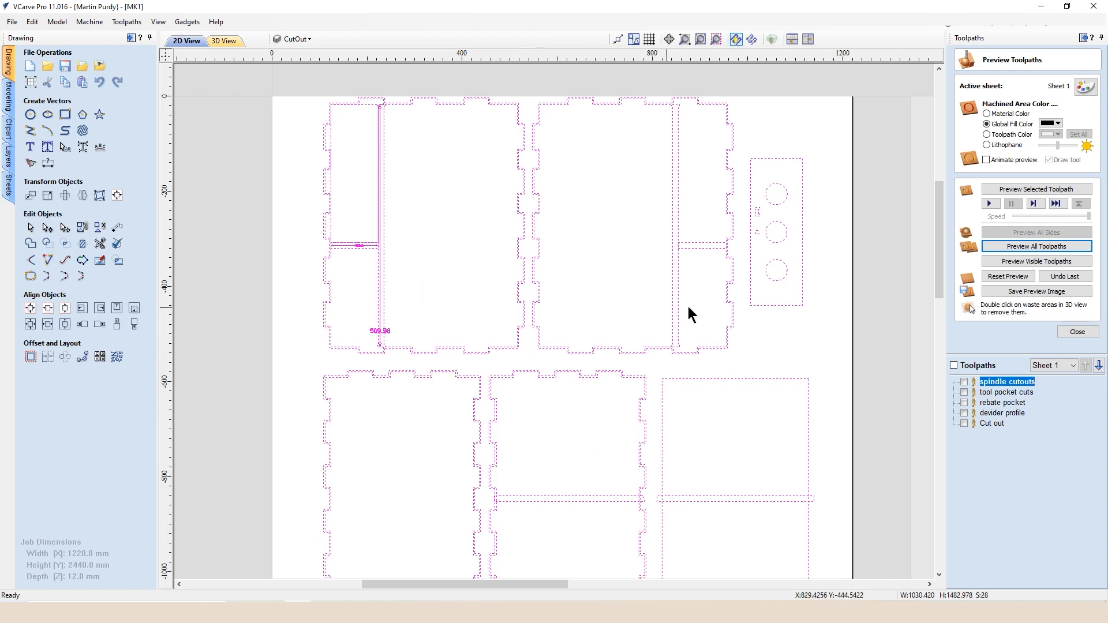
Open the spindle cutouts toolpath and its tab editing, and select all vectors on Sheet 1 for it
{"action": "left_click", "coordinate": [1067, 332]}
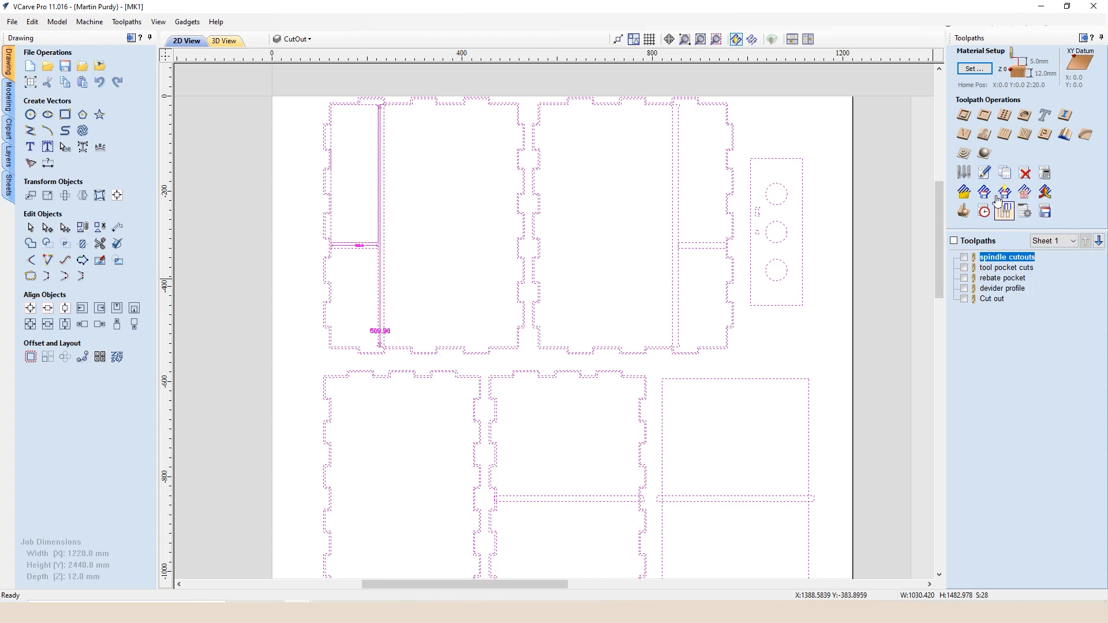
{"action": "double_click", "coordinate": [983, 255]}
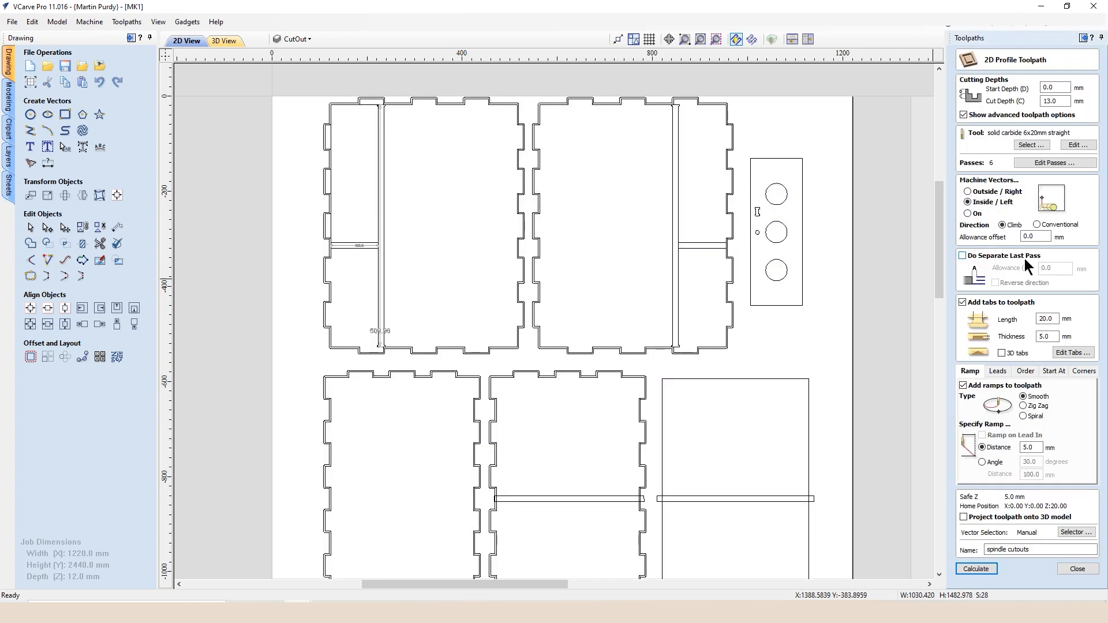
{"action": "left_click", "coordinate": [1074, 354]}
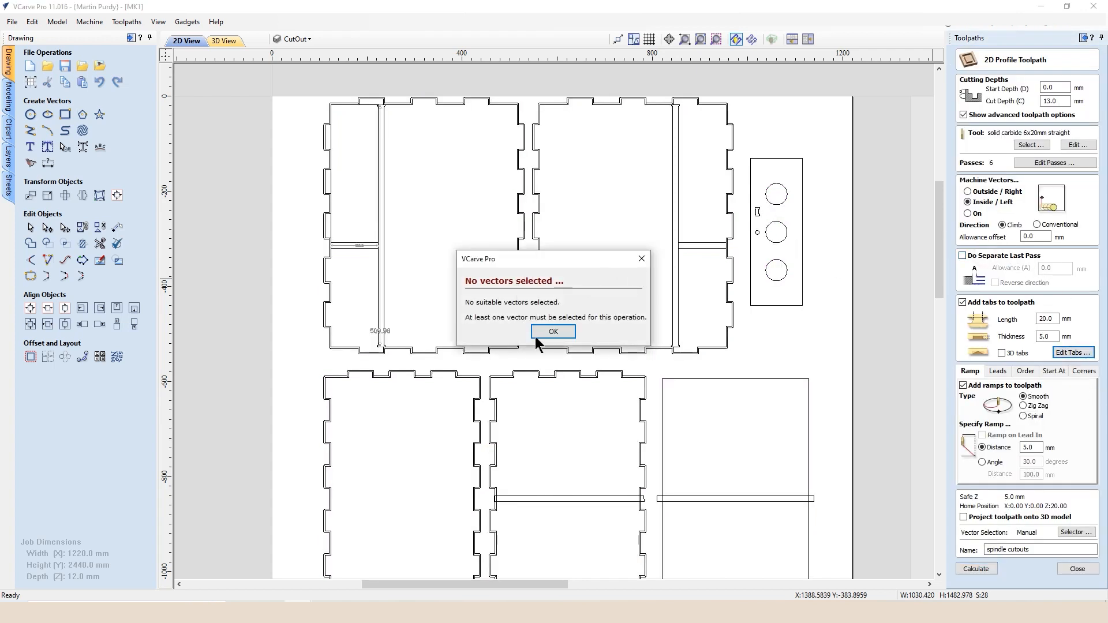
{"action": "left_click", "coordinate": [547, 334]}
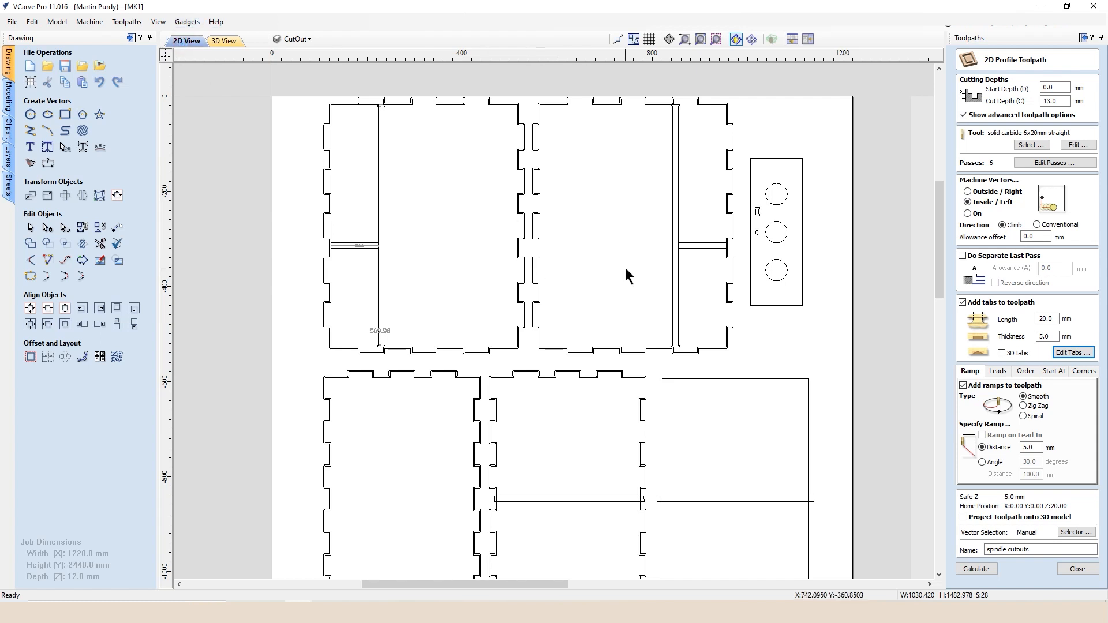
{"action": "scroll", "coordinate": [629, 300], "scroll_direction": "down", "scroll_amount": 3}
{"action": "left_click_drag", "start_coordinate": [596, 406], "coordinate": [377, 175]}
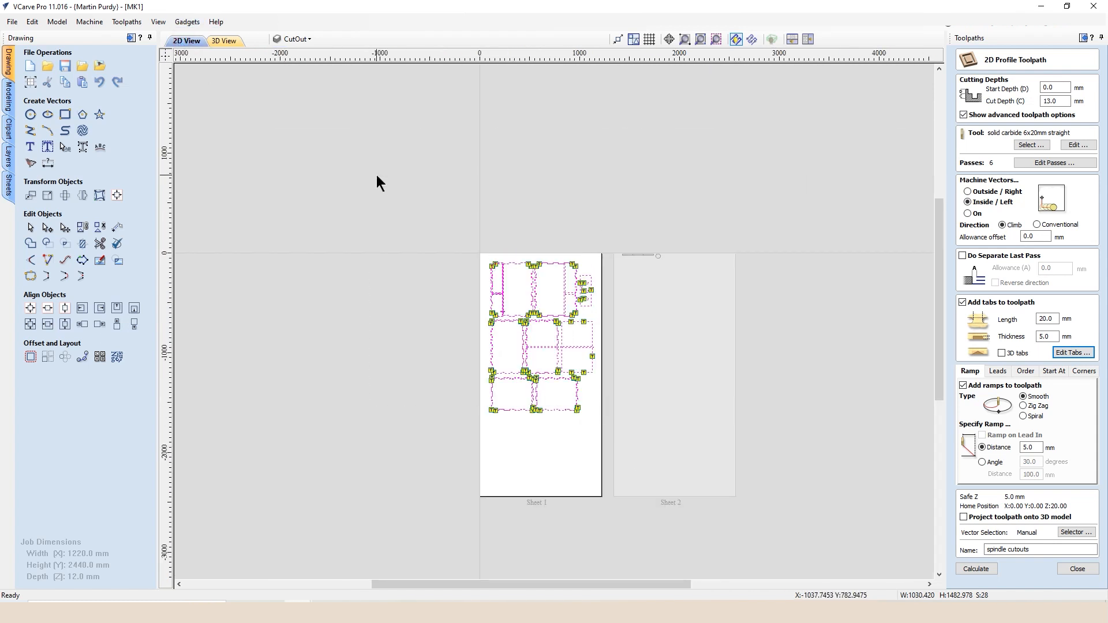